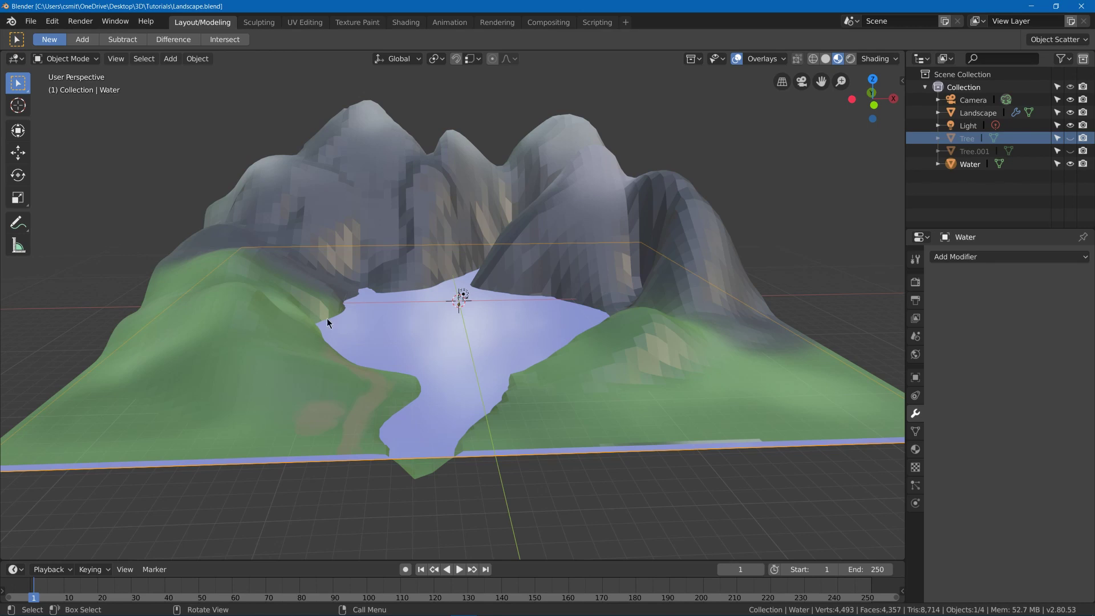
key(shift+a)
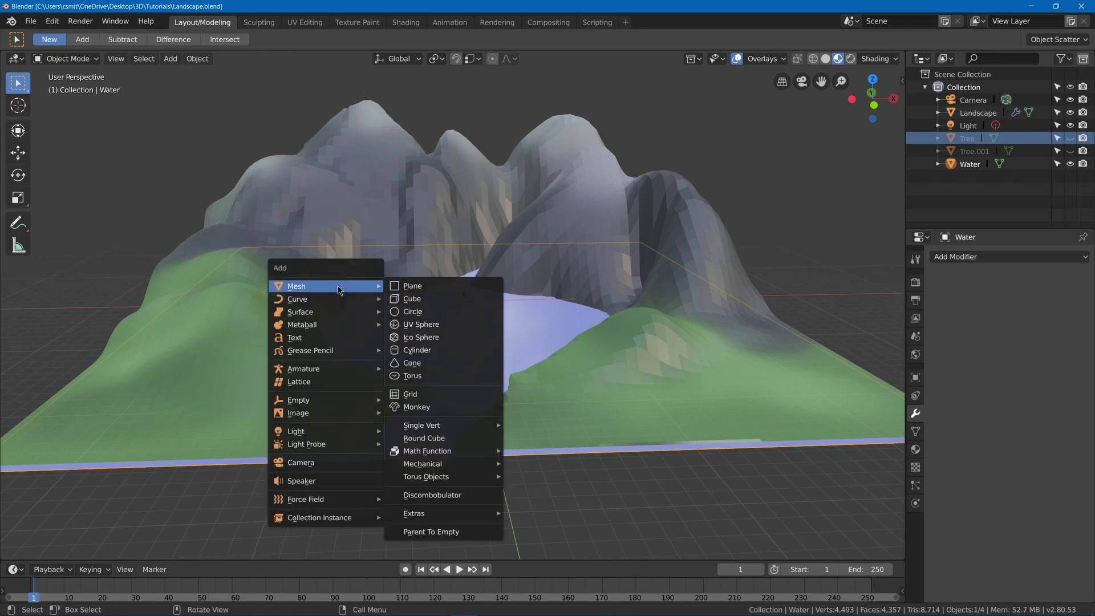
key(Escape)
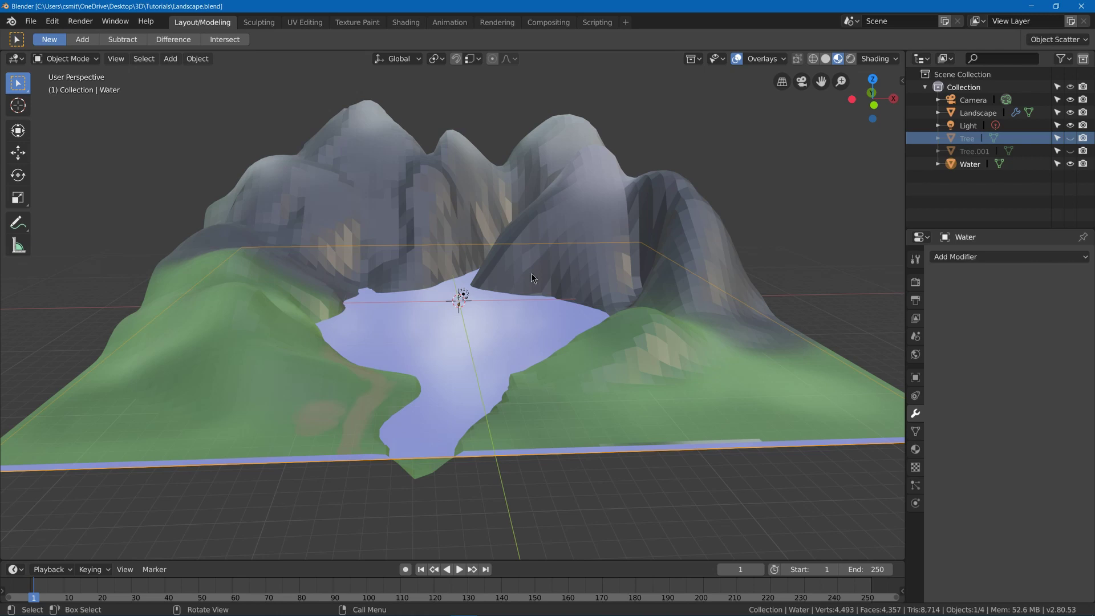
click(916, 449)
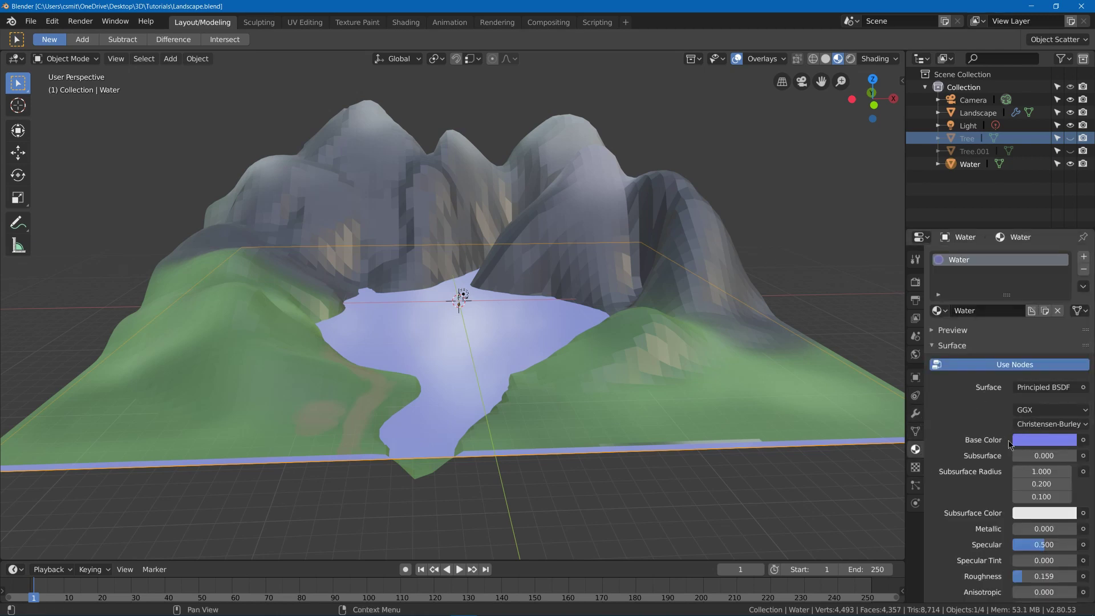
scroll(1039, 445, down, 4)
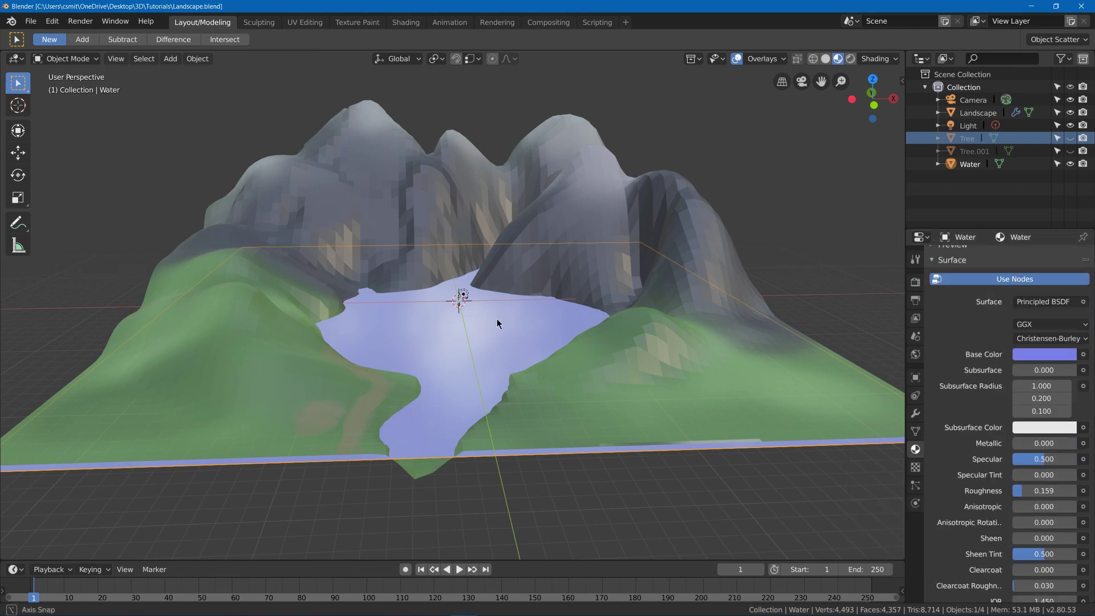
mouse_move(498, 320)
middle_down()
mouse_move(508, 311)
mouse_move(496, 322)
middle_up()
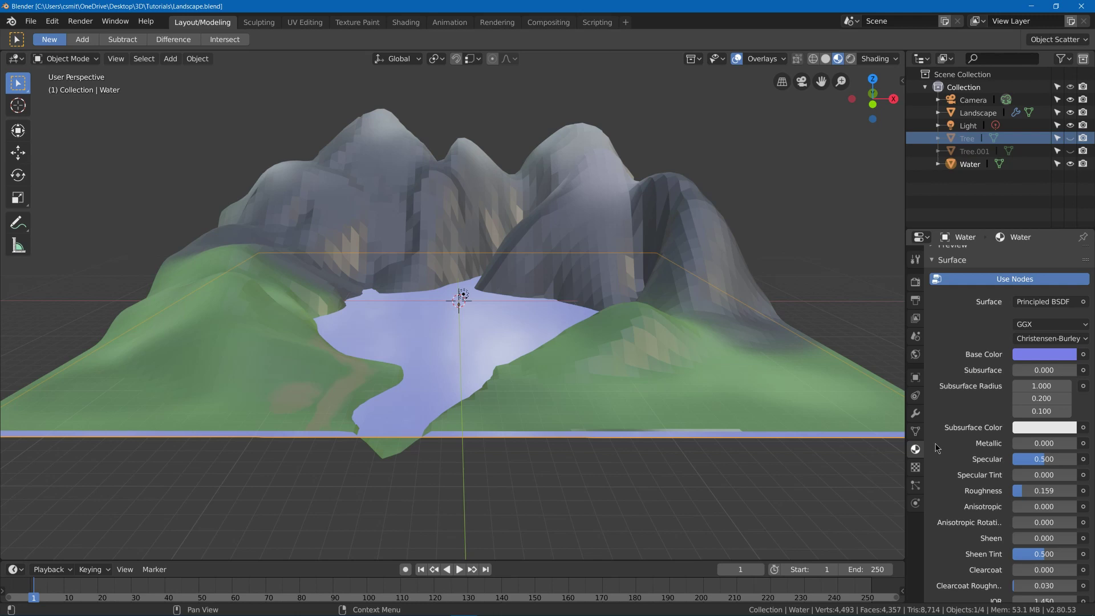
- Add a Subdivision Surface modifier to the water plane and show the viewport in wireframe
click(915, 415)
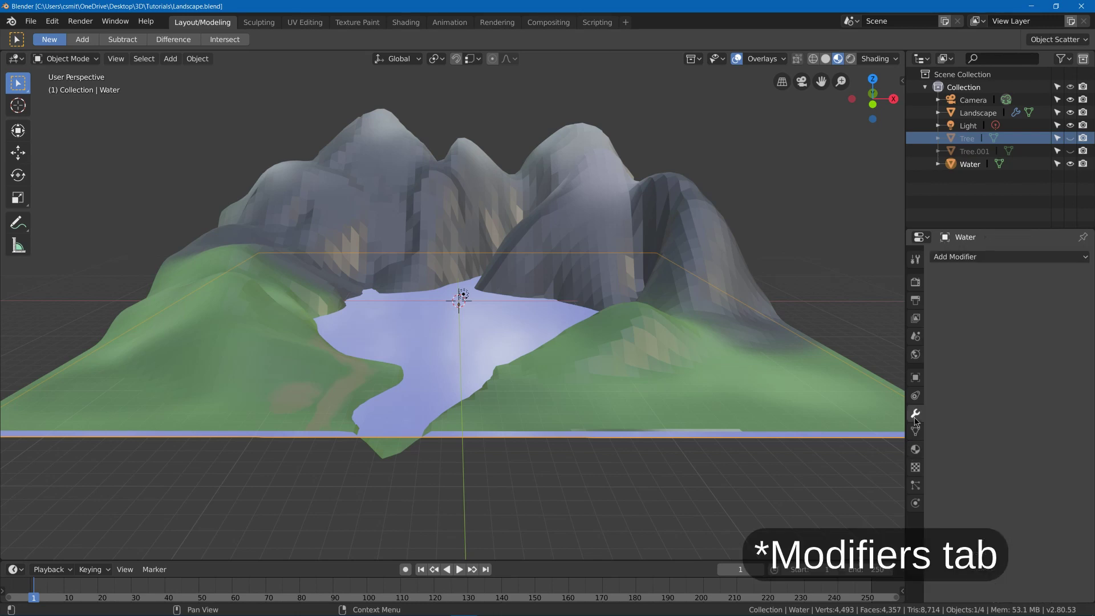
click(992, 257)
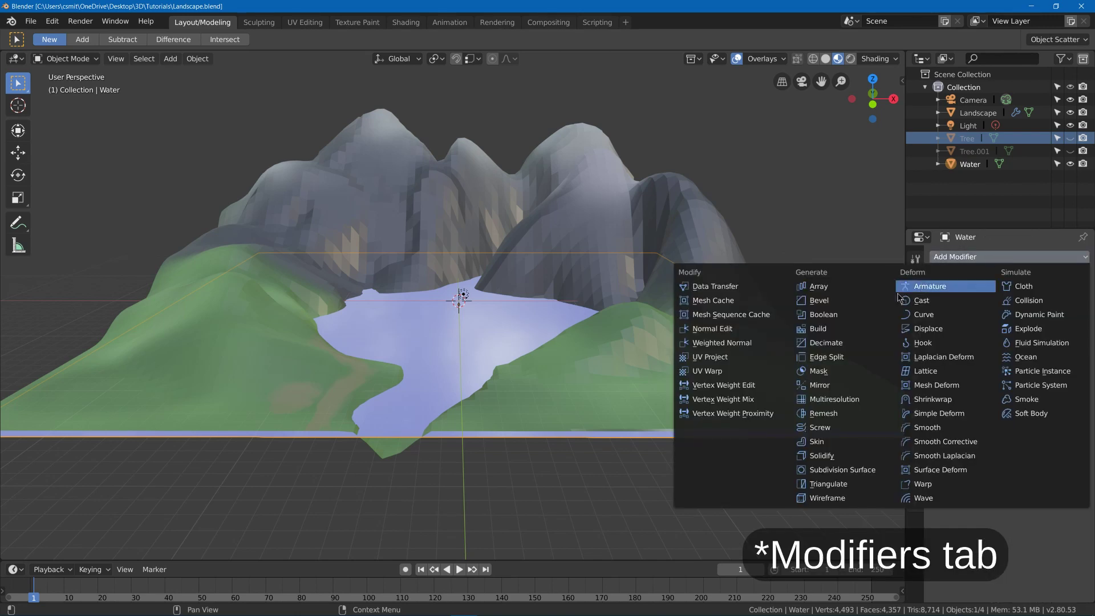
click(860, 467)
key(z)
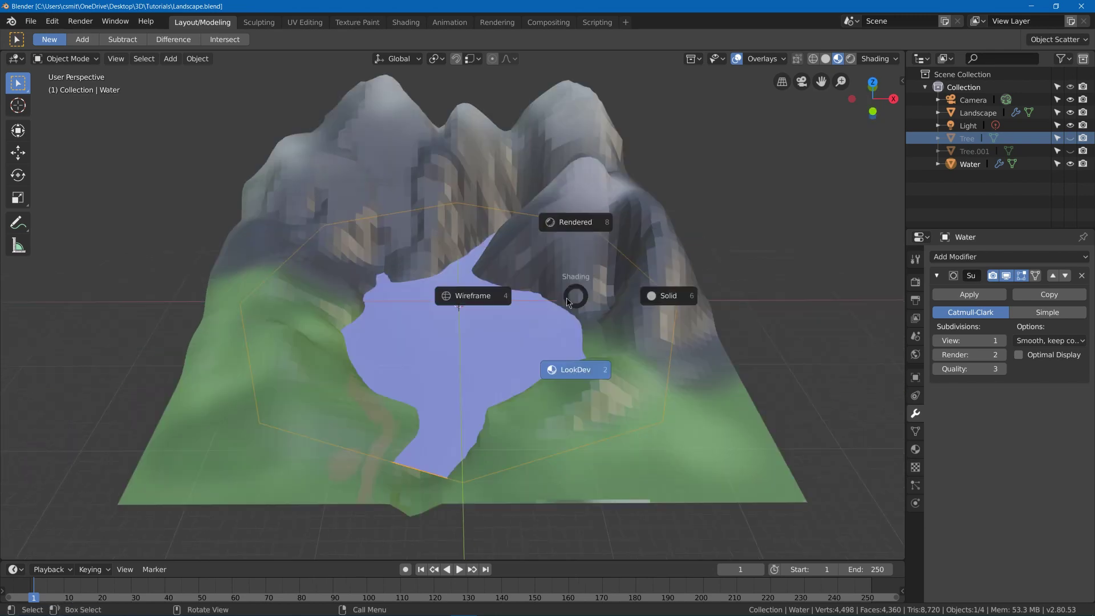
click(465, 296)
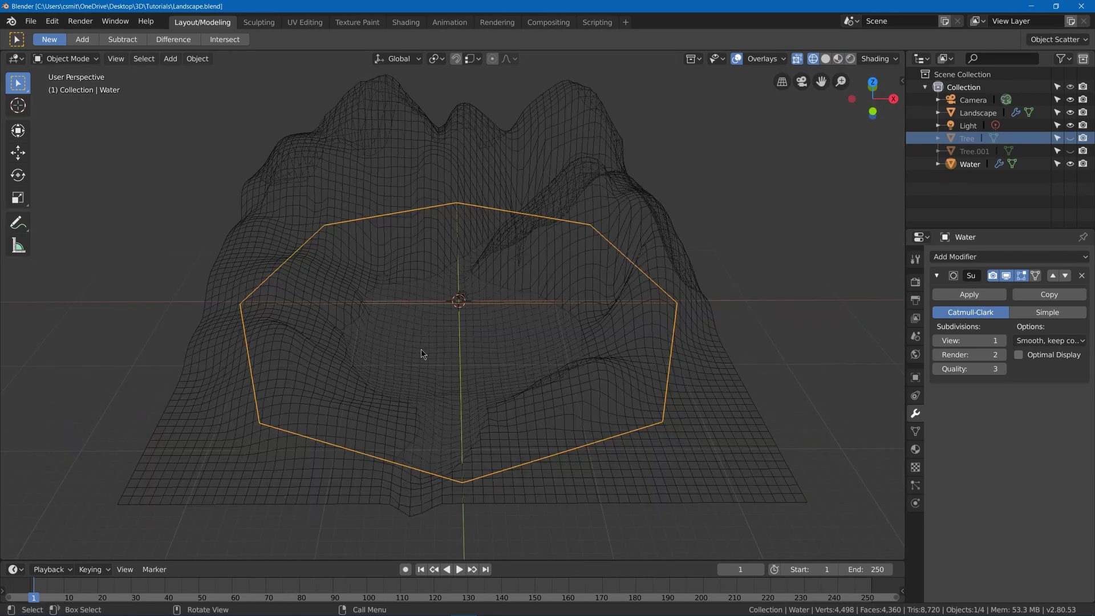
- Set the water's Subdivision Surface modifier to Simple with 5 view subdivisions, and return the viewport to LookDev shading
drag(952, 341, 1009, 340)
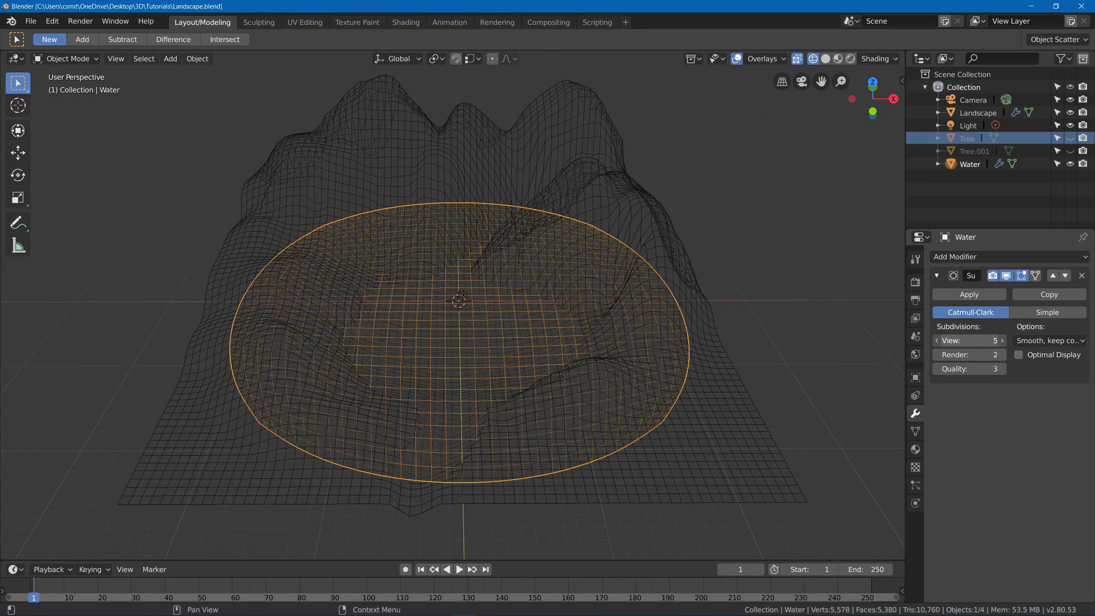
click(1049, 313)
middle_drag(355, 365, 361, 285)
scroll(357, 353, up, 4)
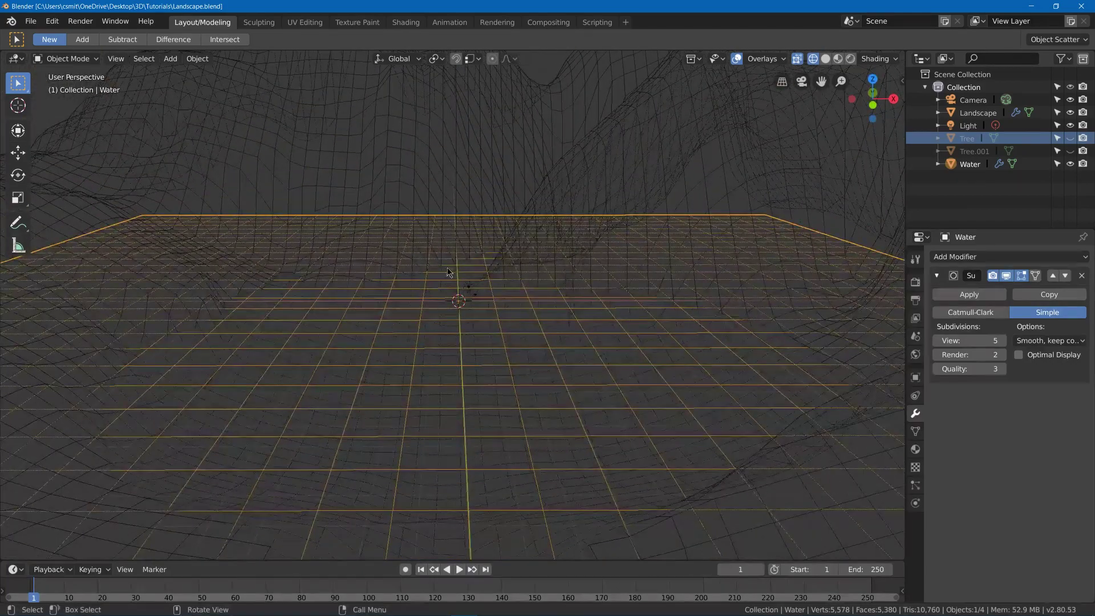
scroll(566, 273, down, 2)
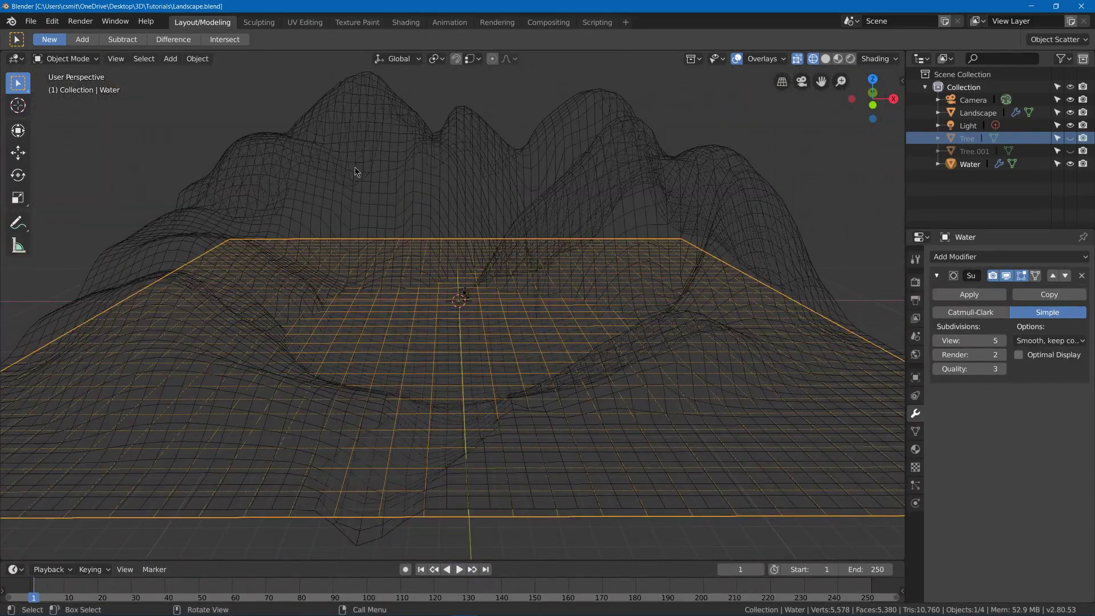
key(z)
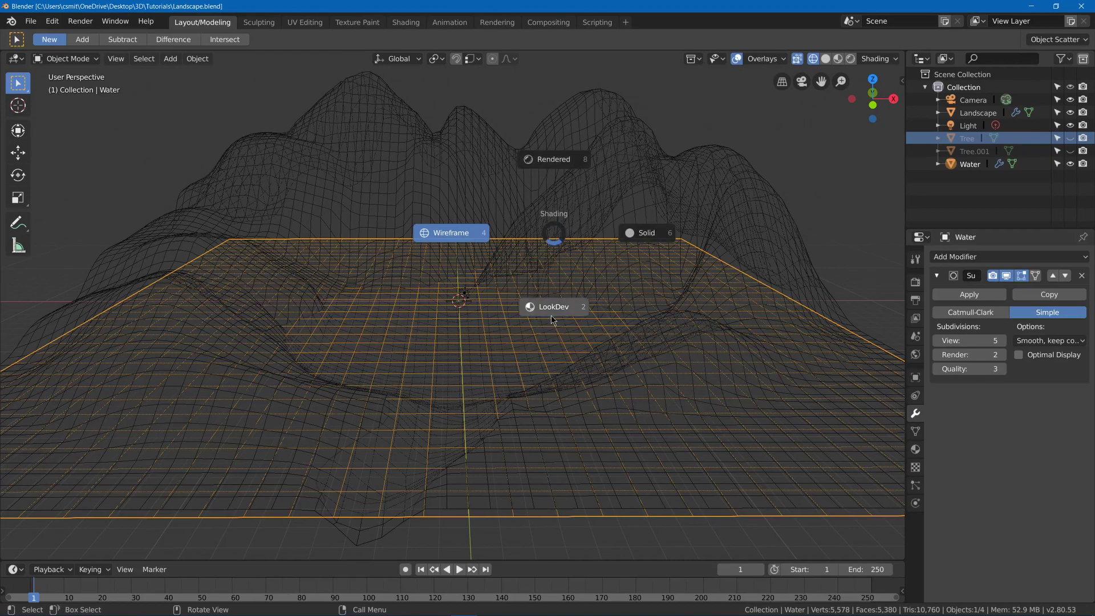
click(551, 319)
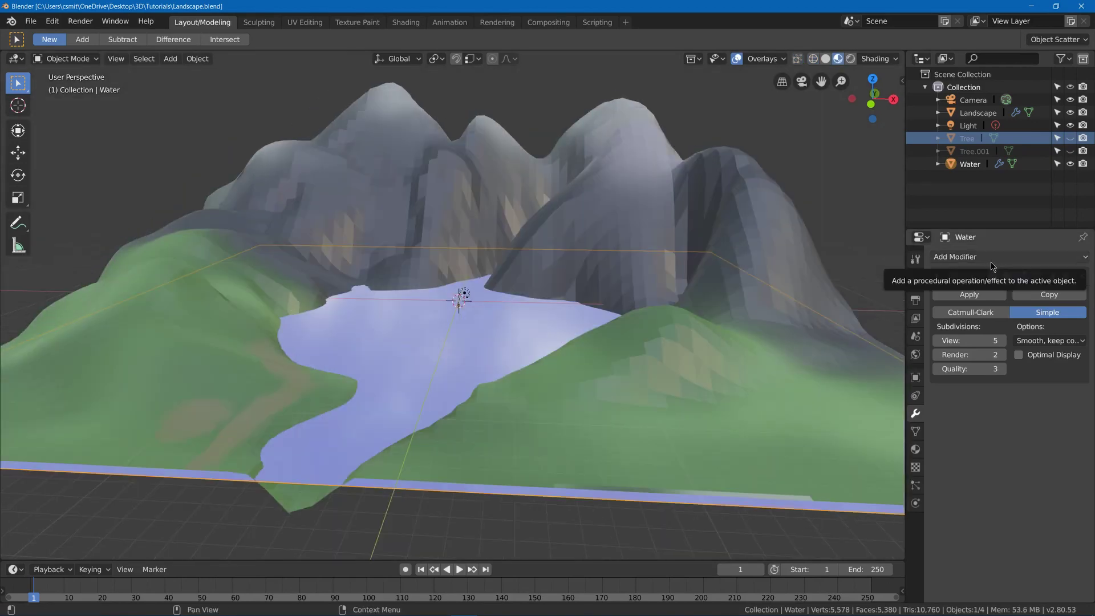
- Add a Displace modifier to the water plane and create a new texture for it
click(992, 260)
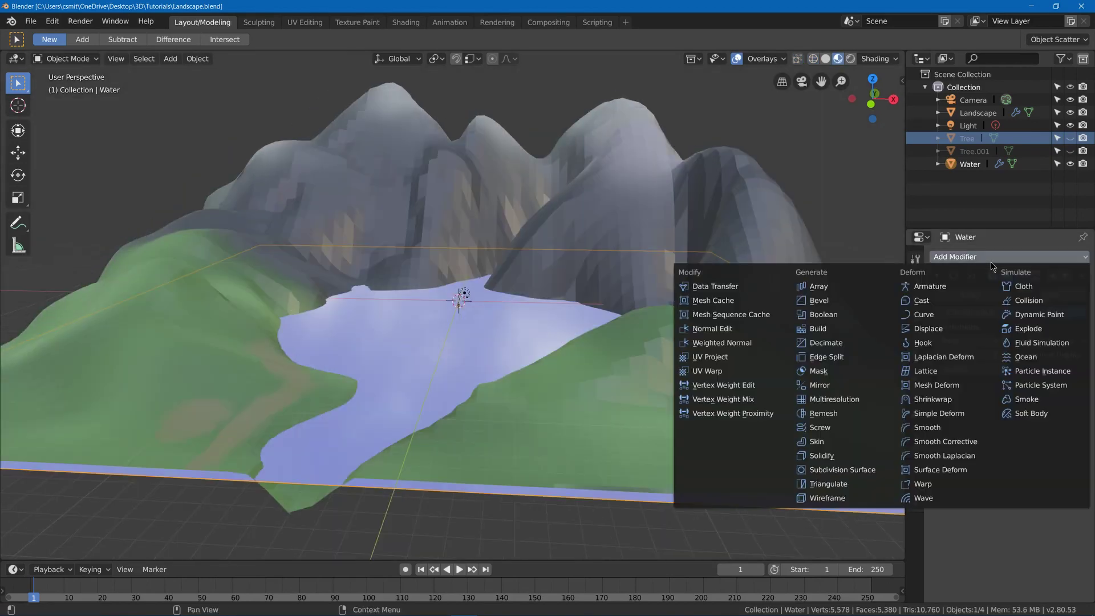
click(944, 328)
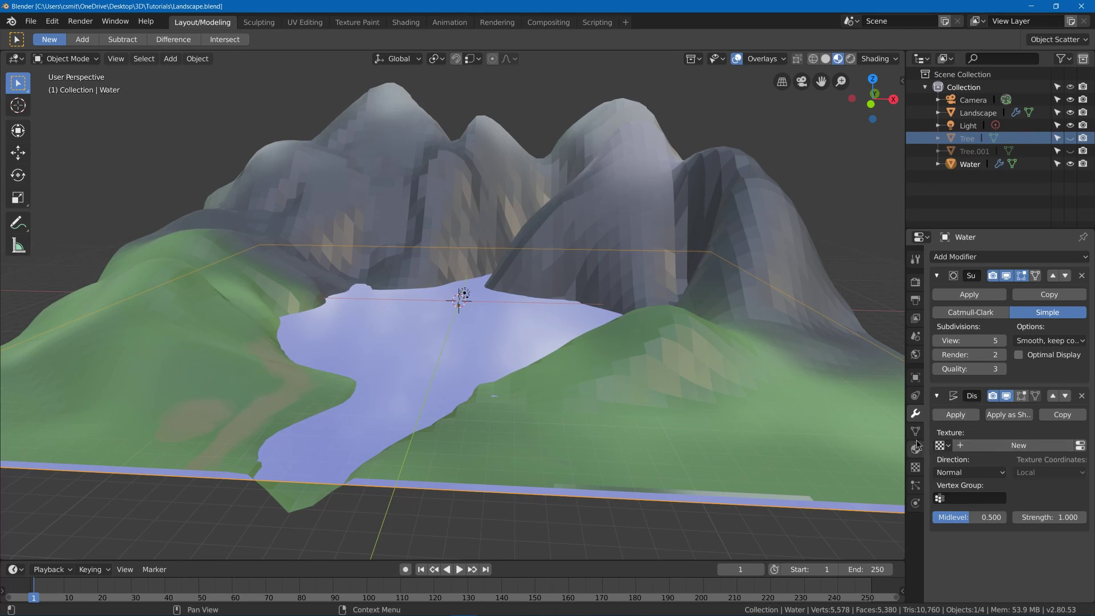
click(992, 446)
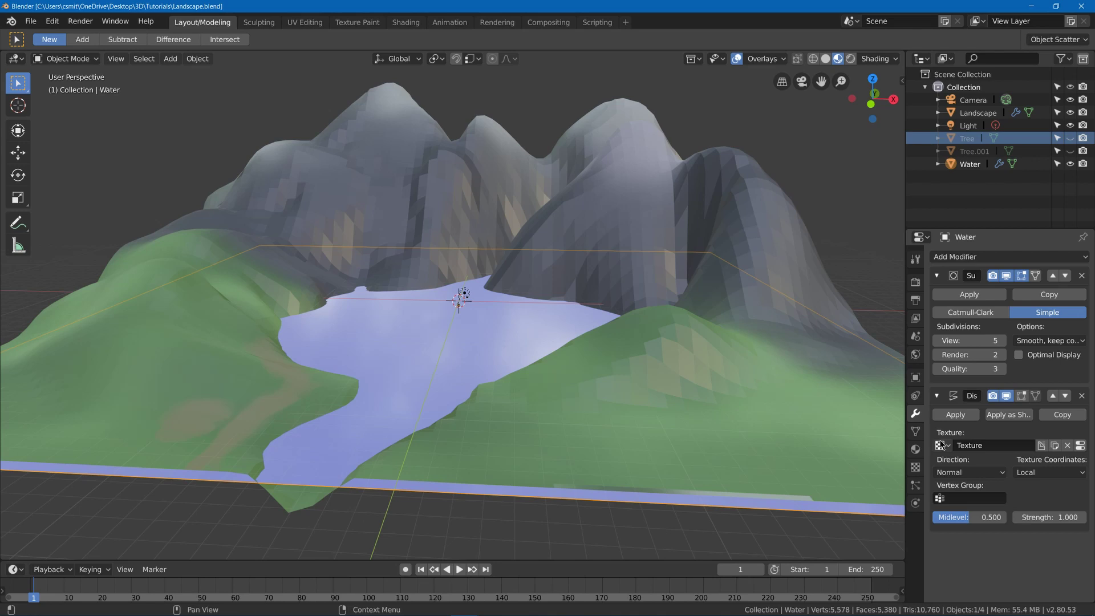
- Load the image Clouds2048.png into the water's displacement texture and check the surface
click(916, 467)
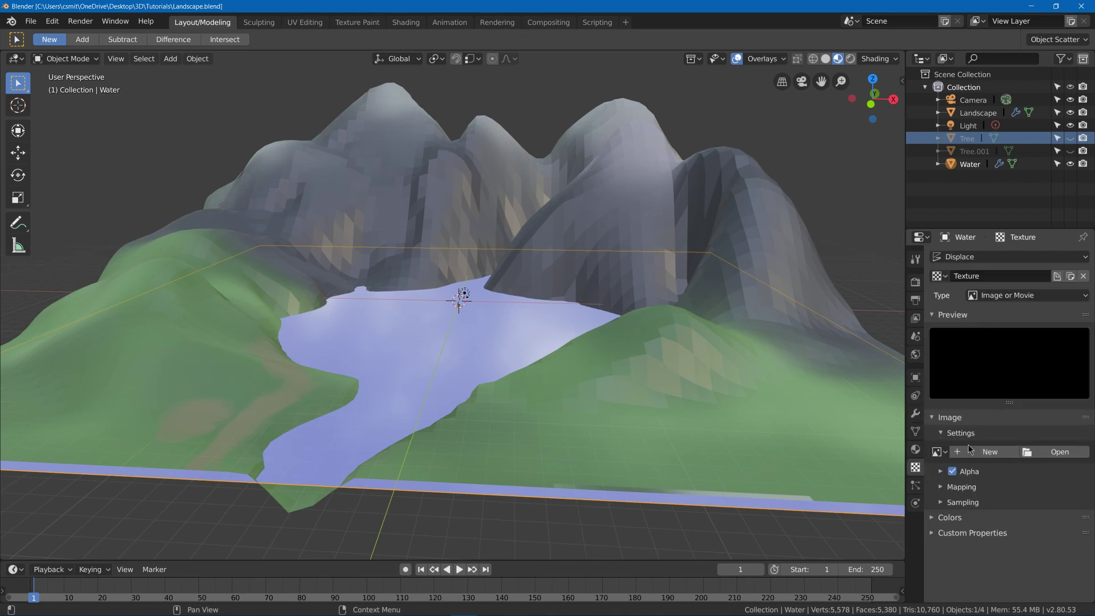
click(1060, 455)
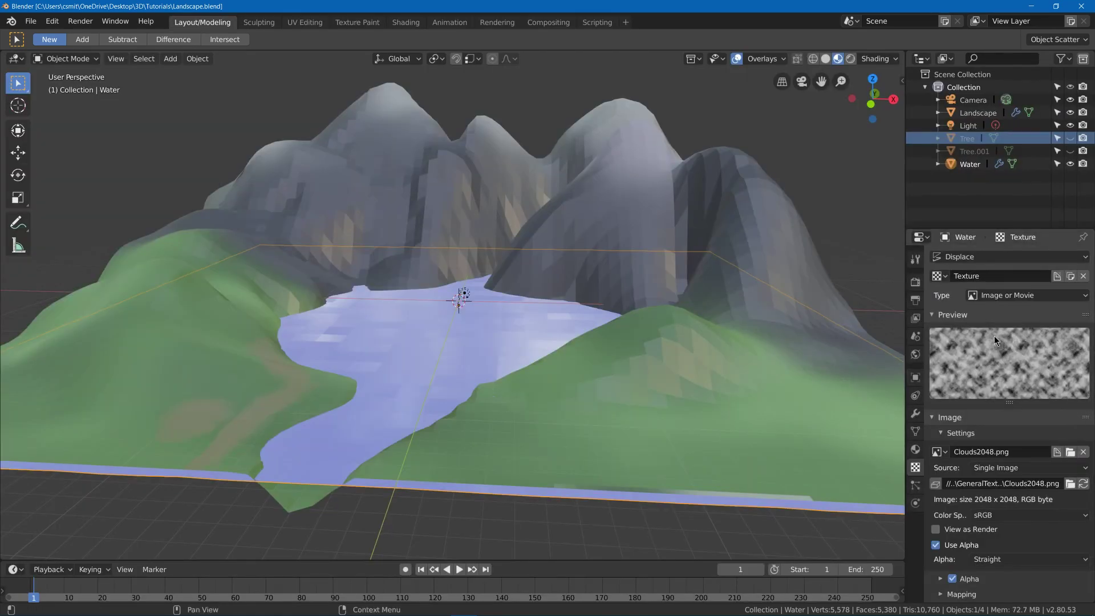
scroll(581, 244, up, 3)
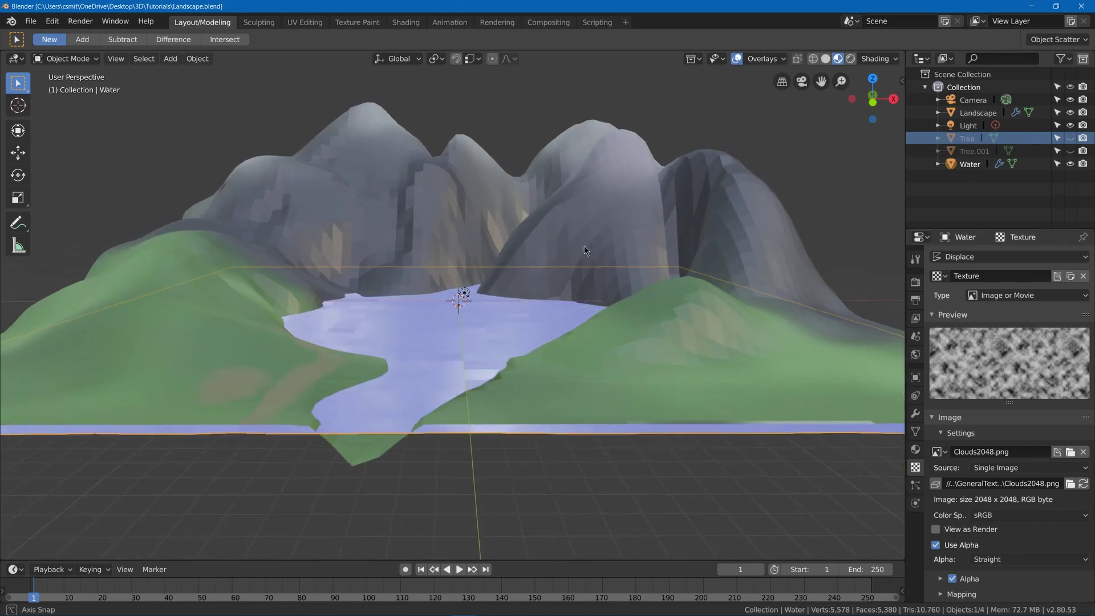
scroll(550, 289, up, 2)
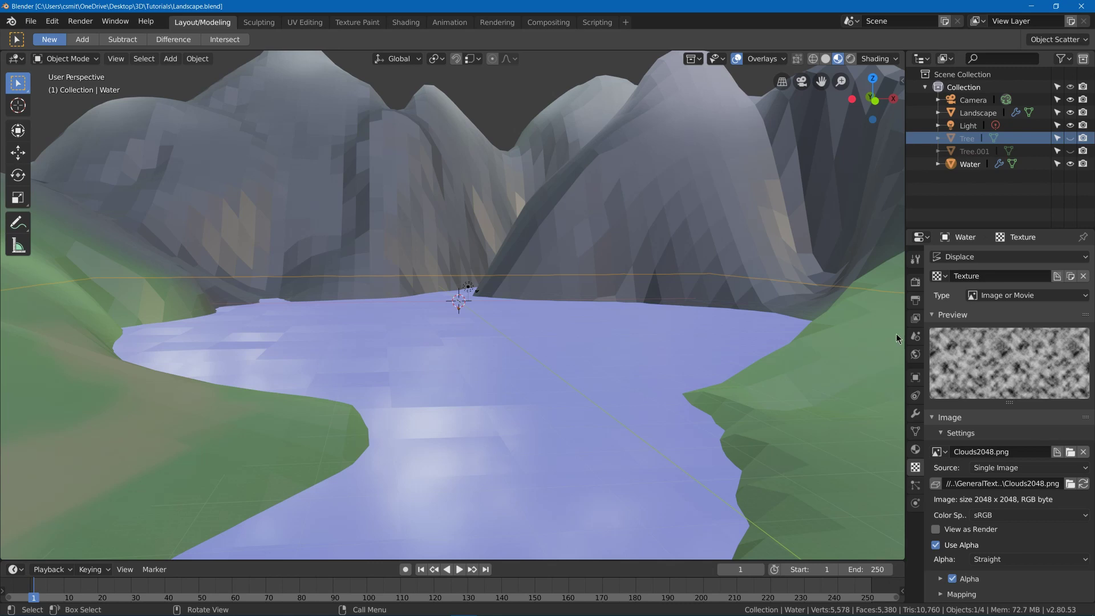
- Set the water's Displace modifier to a midlevel of 1.000 and a strength of 3.500
click(915, 414)
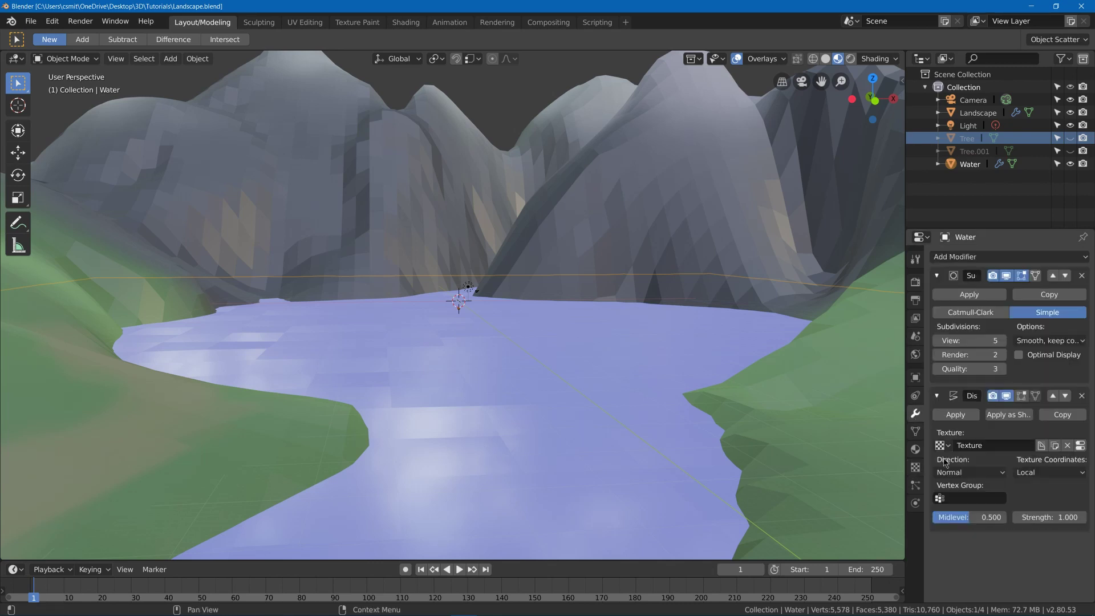
drag(1050, 517, 1094, 517)
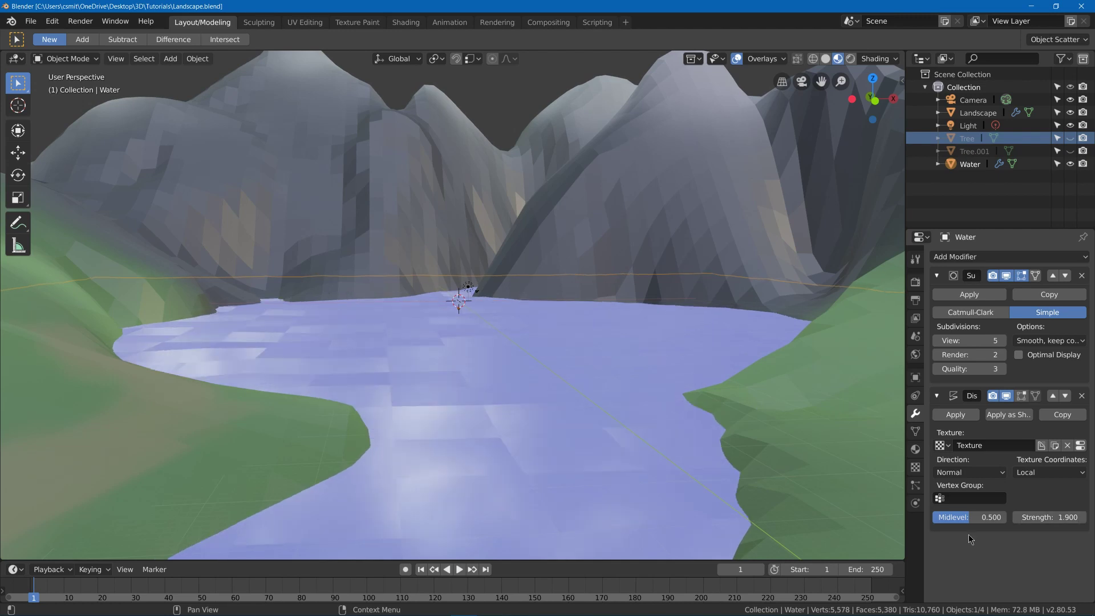
drag(969, 517, 1061, 516)
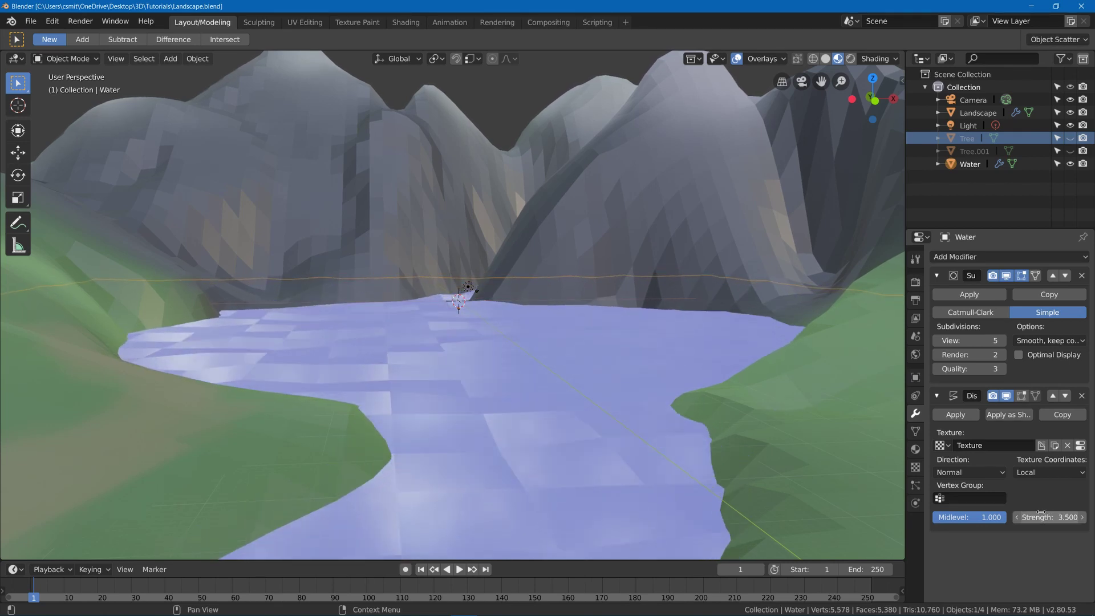
scroll(393, 266, down, 5)
middle_drag(393, 228, 393, 266)
scroll(393, 267, up, 3)
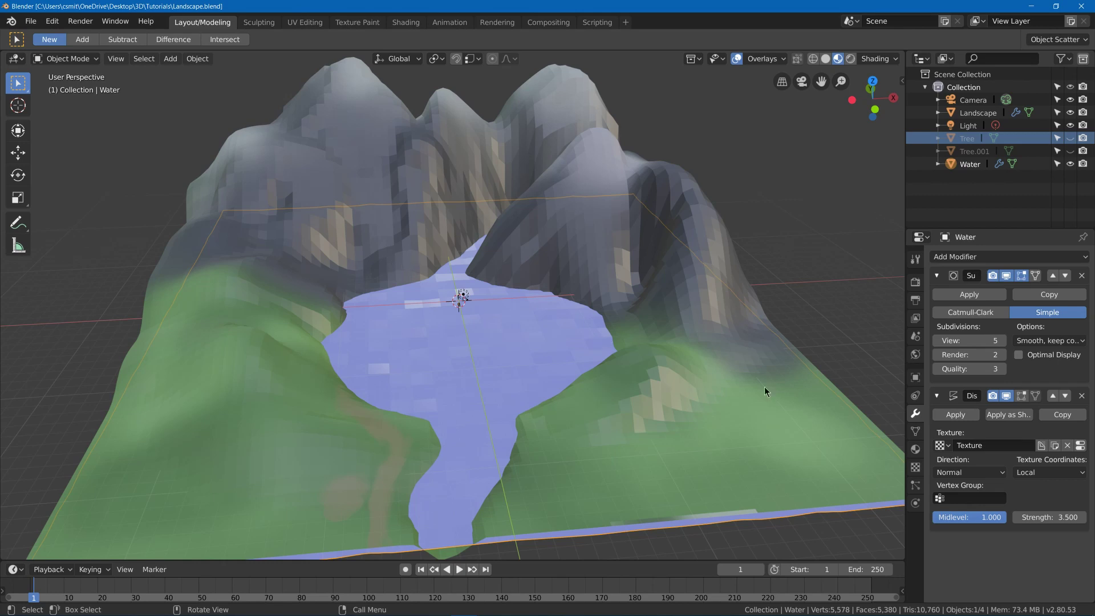
- Set the Displace modifier's texture coordinates to Object and add a Plain Axes empty at the scene's centre
click(1020, 473)
click(1019, 516)
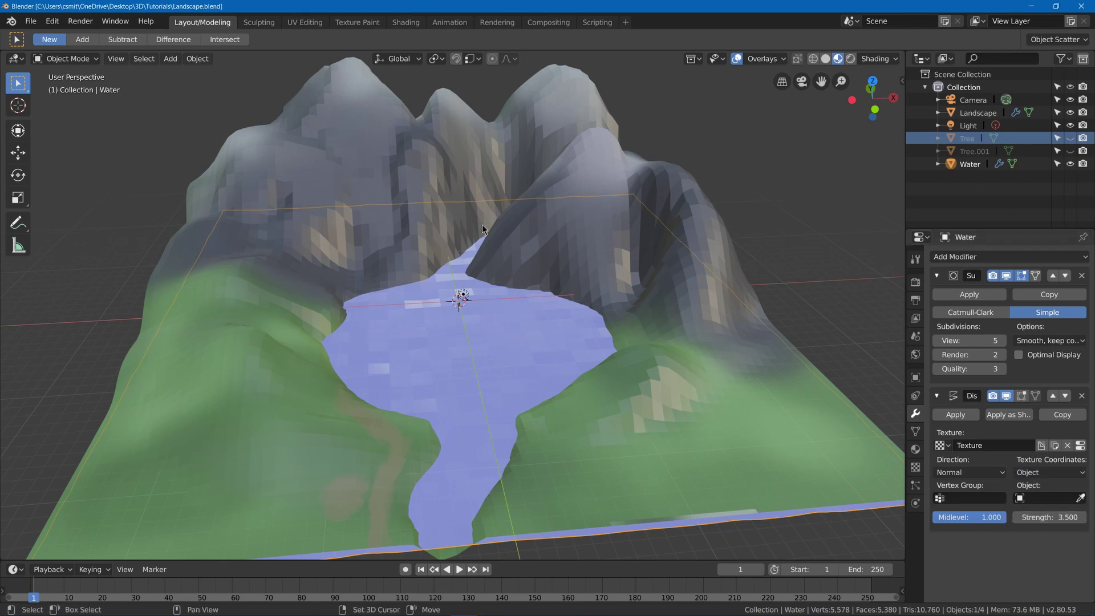
key(shift+a)
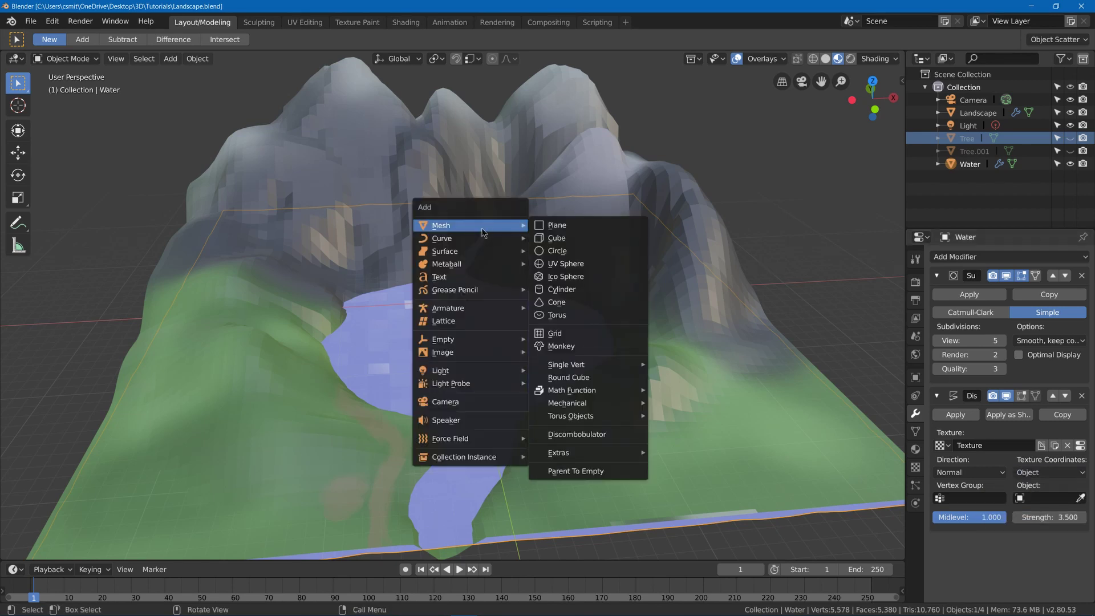
mouse_move(471, 339)
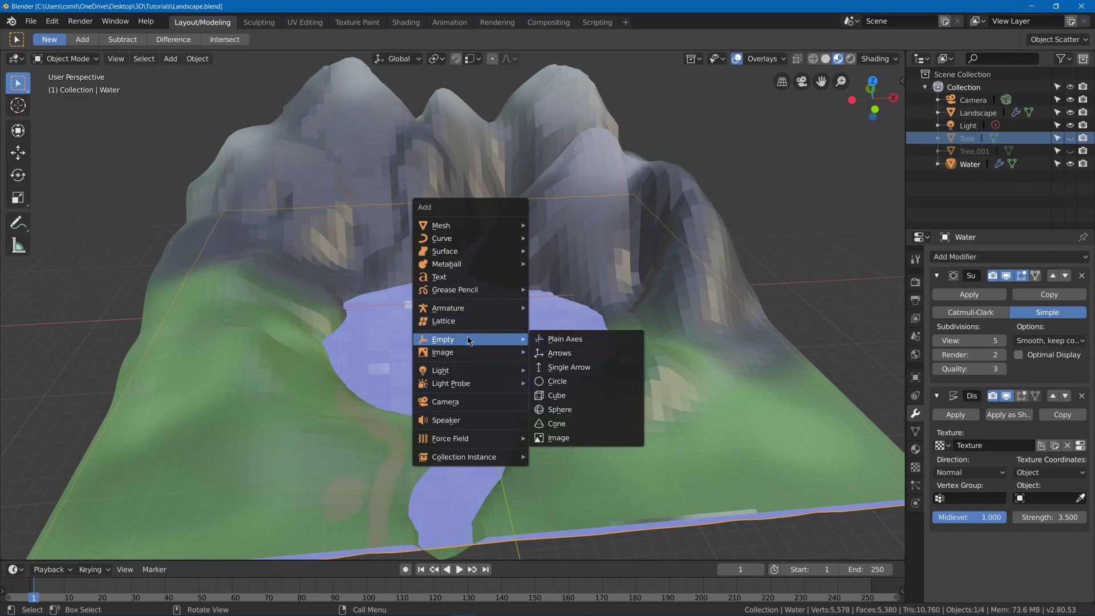
click(593, 343)
scroll(445, 255, up, 8)
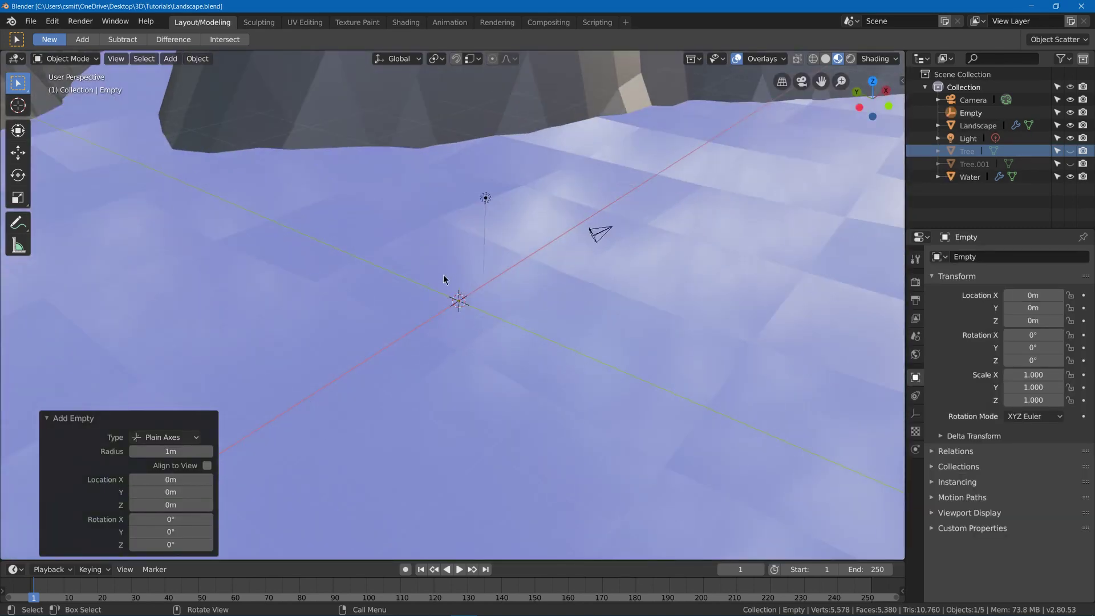
- Scale the empty up uniformly to about 57.7
scroll(545, 288, down, 5)
scroll(534, 244, down, 4)
key(s)
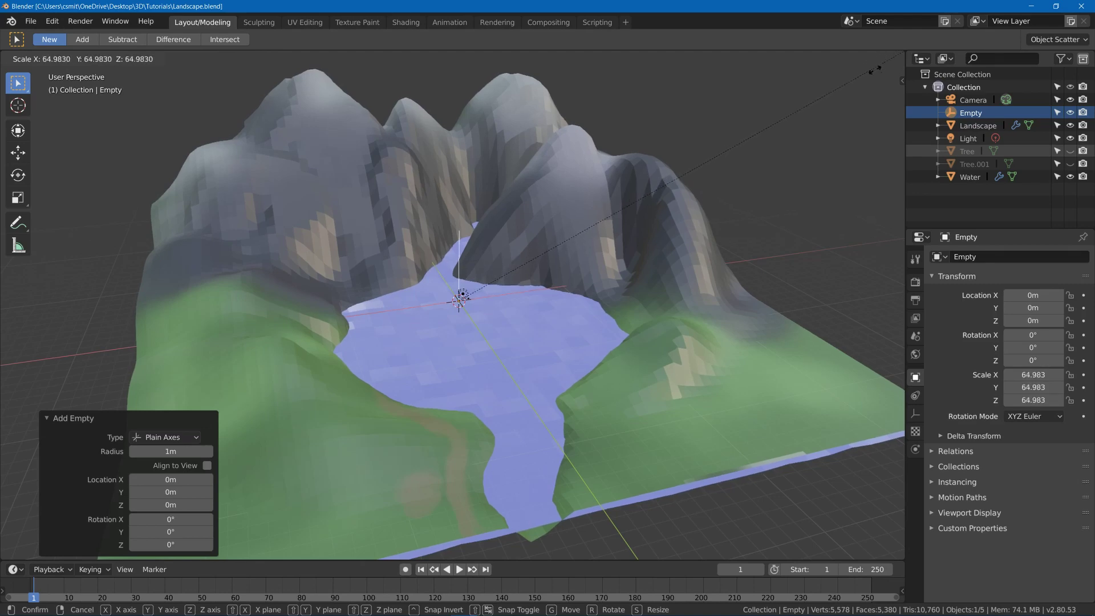
click(719, 134)
middle_drag(590, 460, 479, 318)
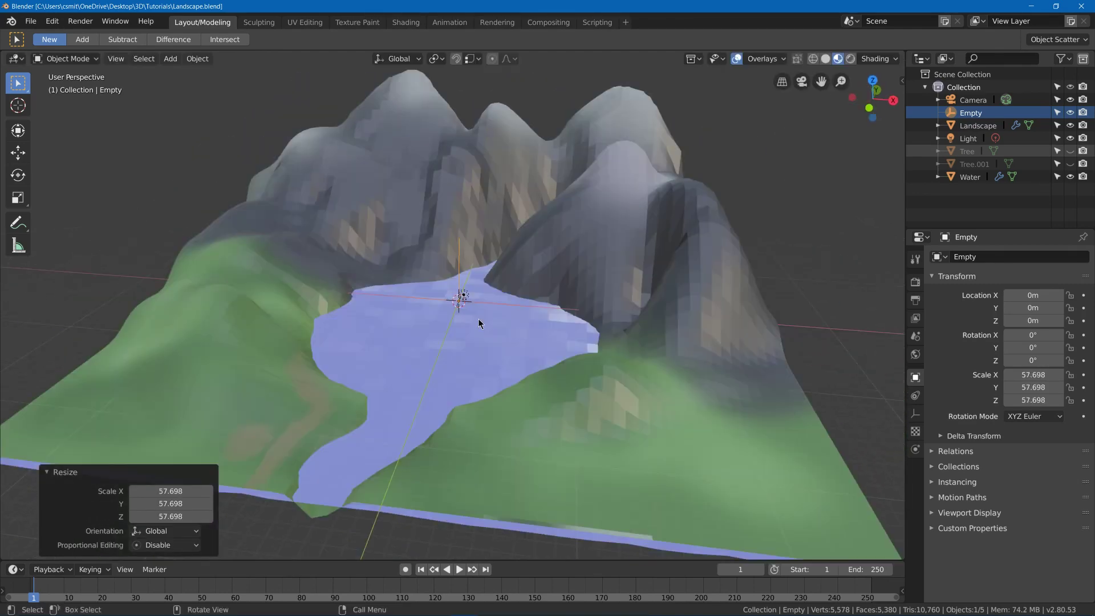
- Assign the empty as the texture coordinate object of the water plane's Displace modifier
click(479, 323)
click(1029, 498)
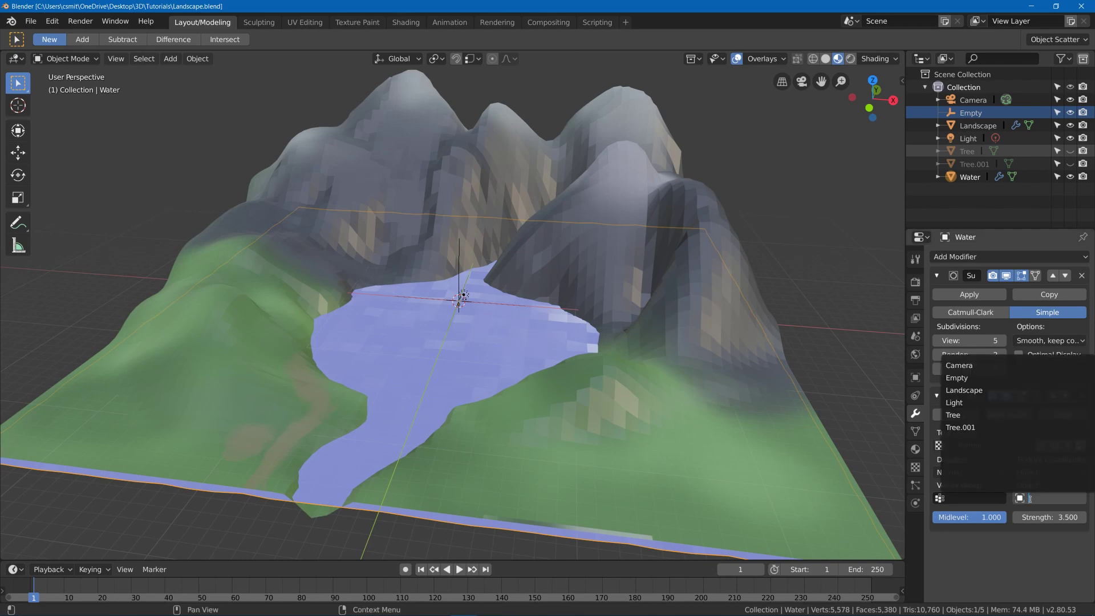
click(957, 378)
middle_drag(399, 257, 458, 254)
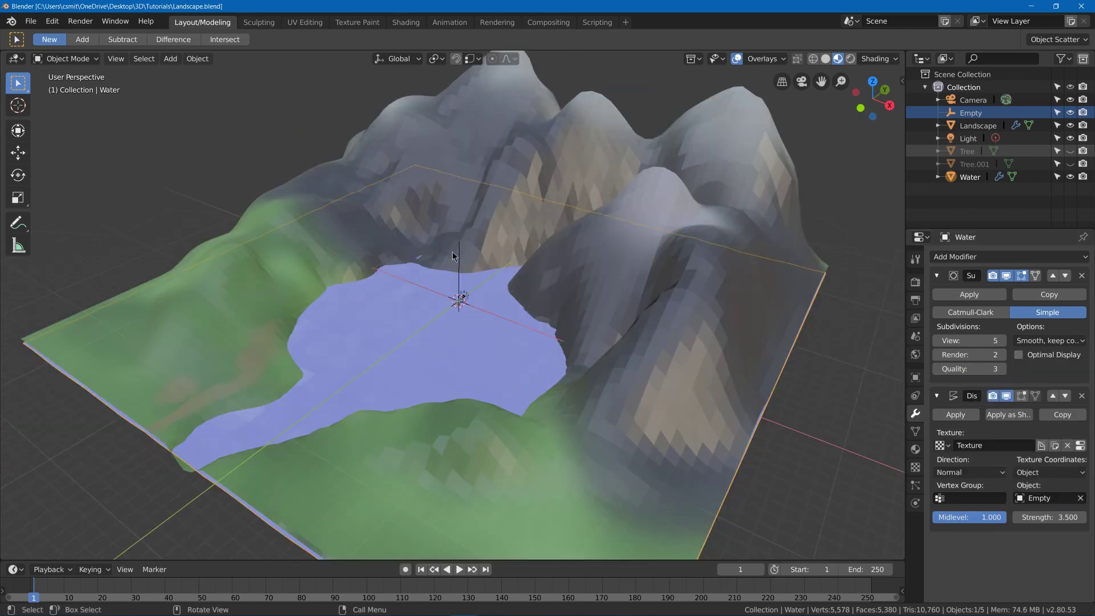
- Try moving the empty freely to preview how the waves shift across the water surface
click(460, 254)
key(g)
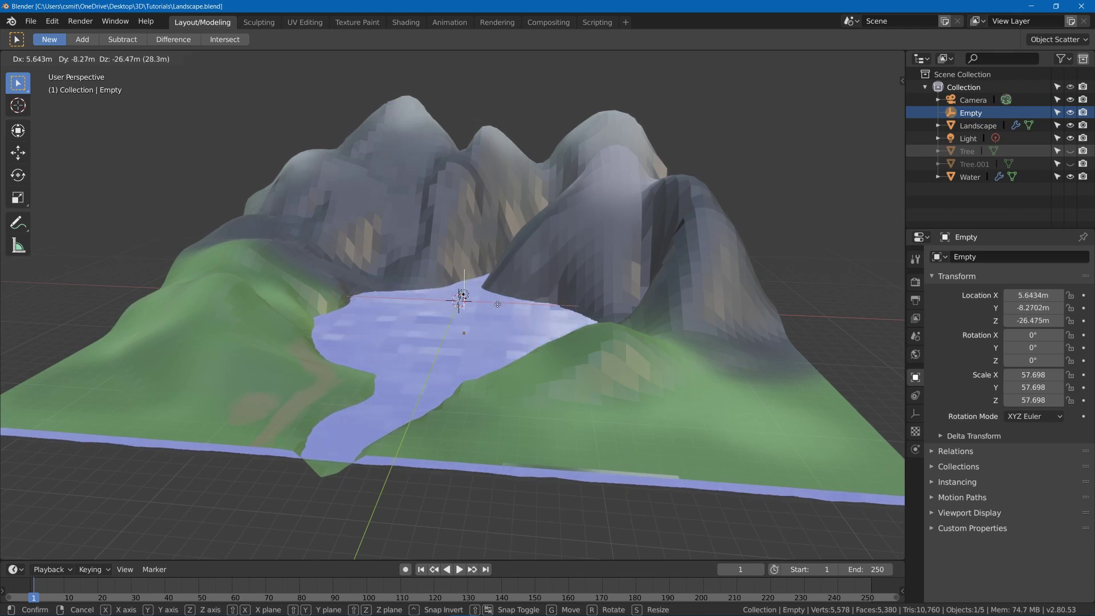
right_click(404, 337)
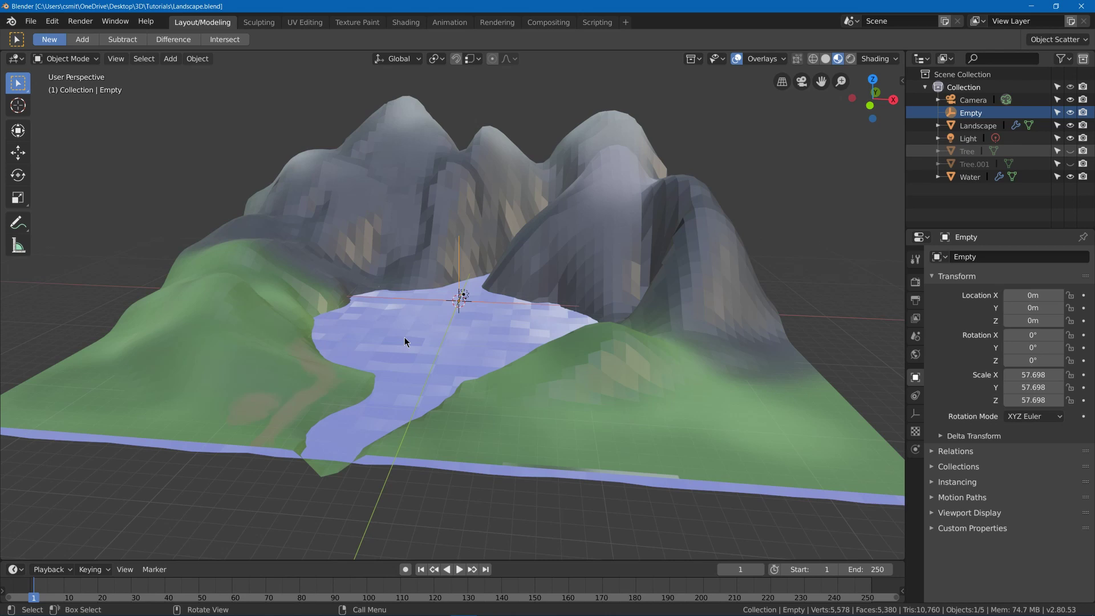
- Insert a location keyframe for the empty at frame 1
key(i)
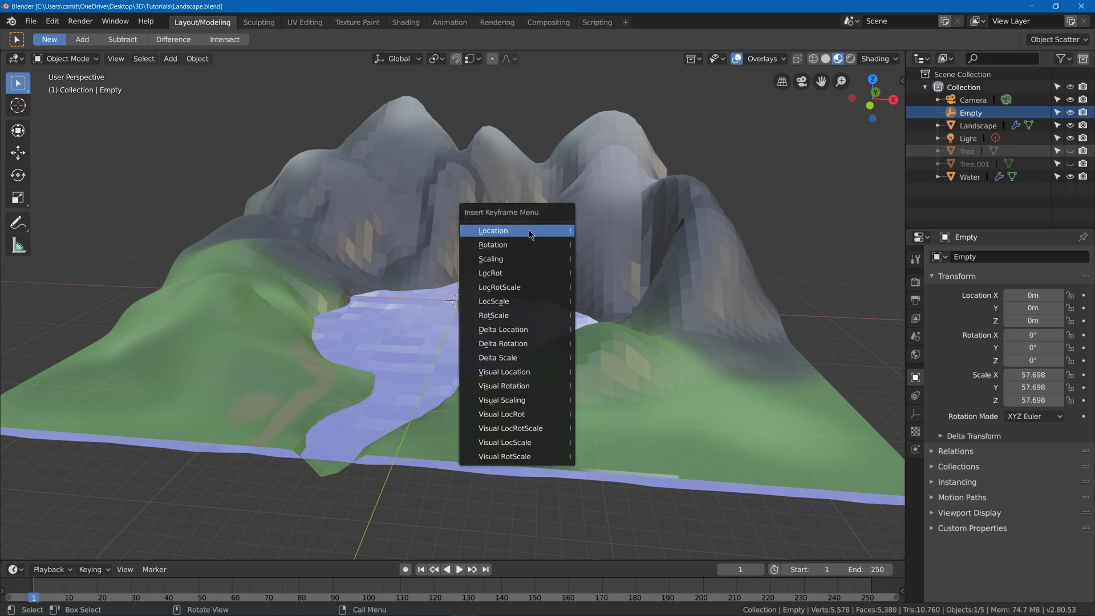
click(529, 232)
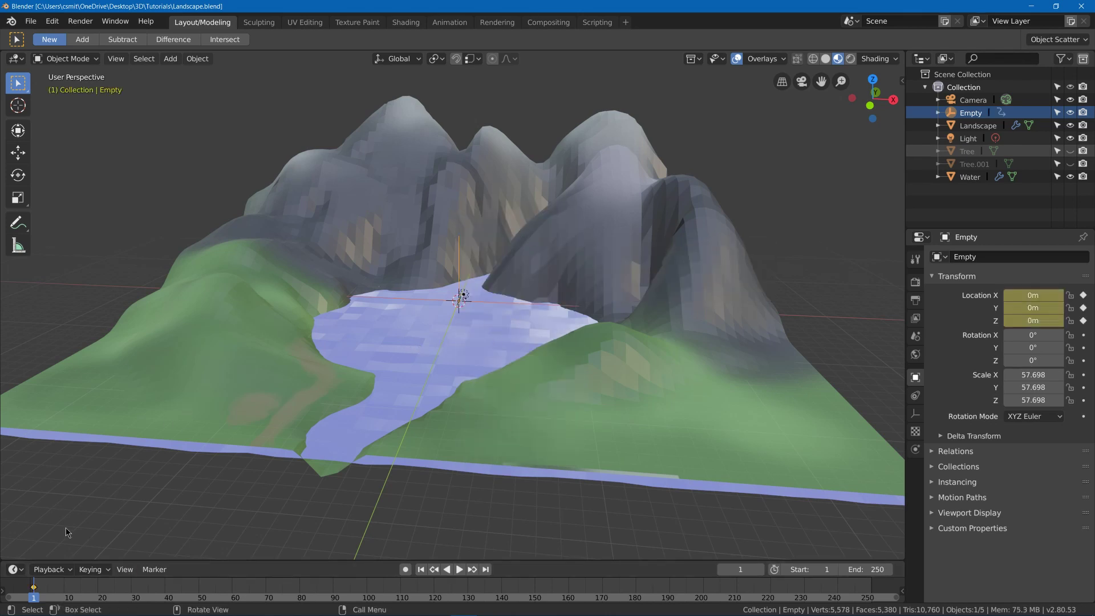
- At frame 250, move the empty about -333 m along the global Y axis and insert a location keyframe
drag(37, 588, 871, 589)
middle_drag(559, 332, 483, 283)
key(g)
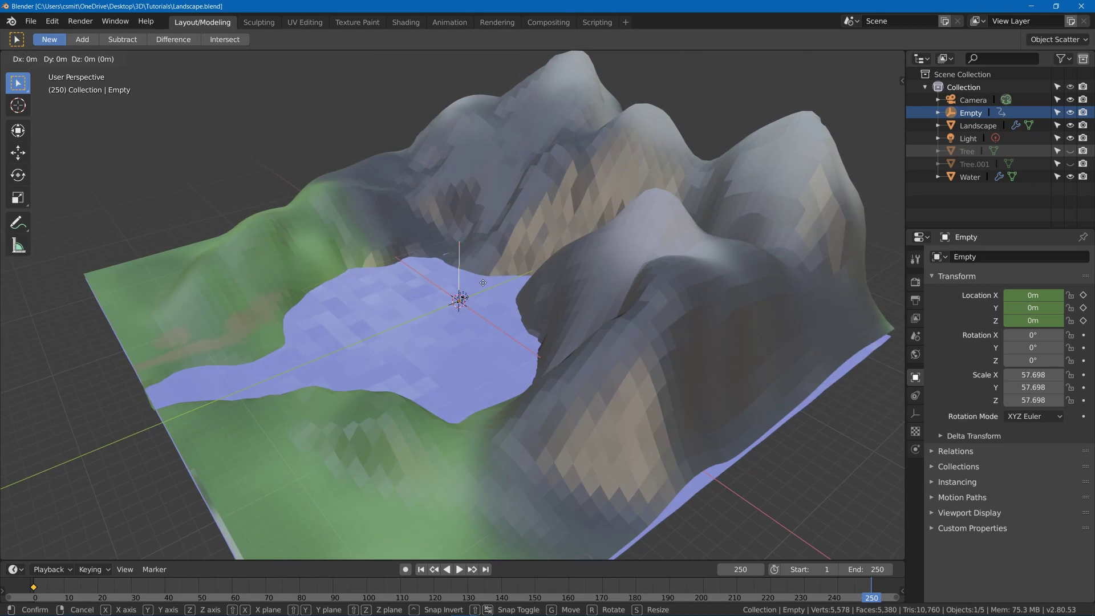
key(y)
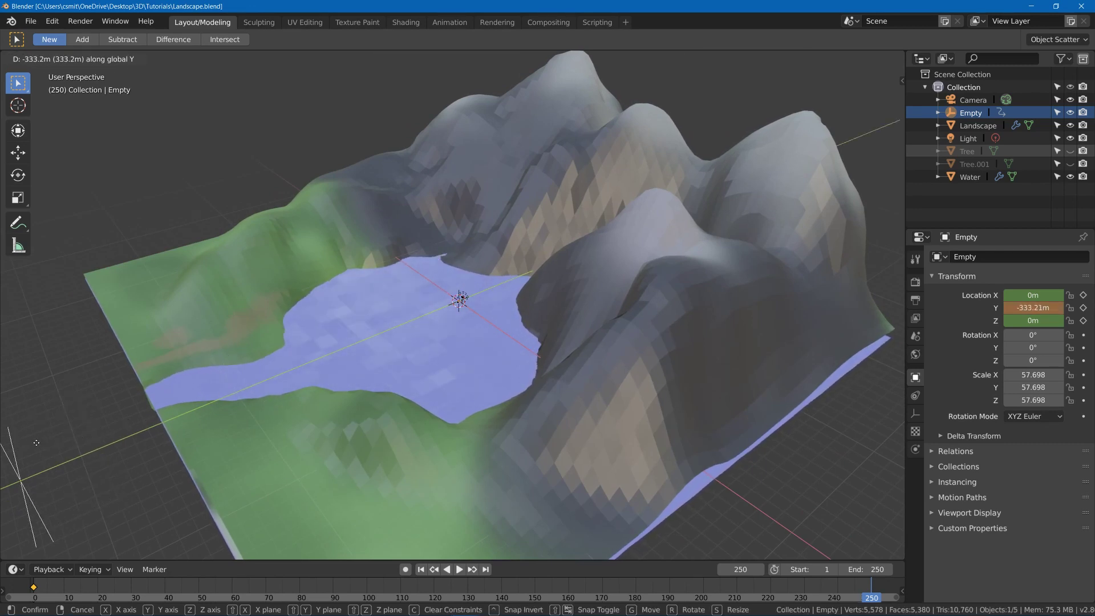
click(36, 443)
shift+middle_drag(617, 434, 784, 375)
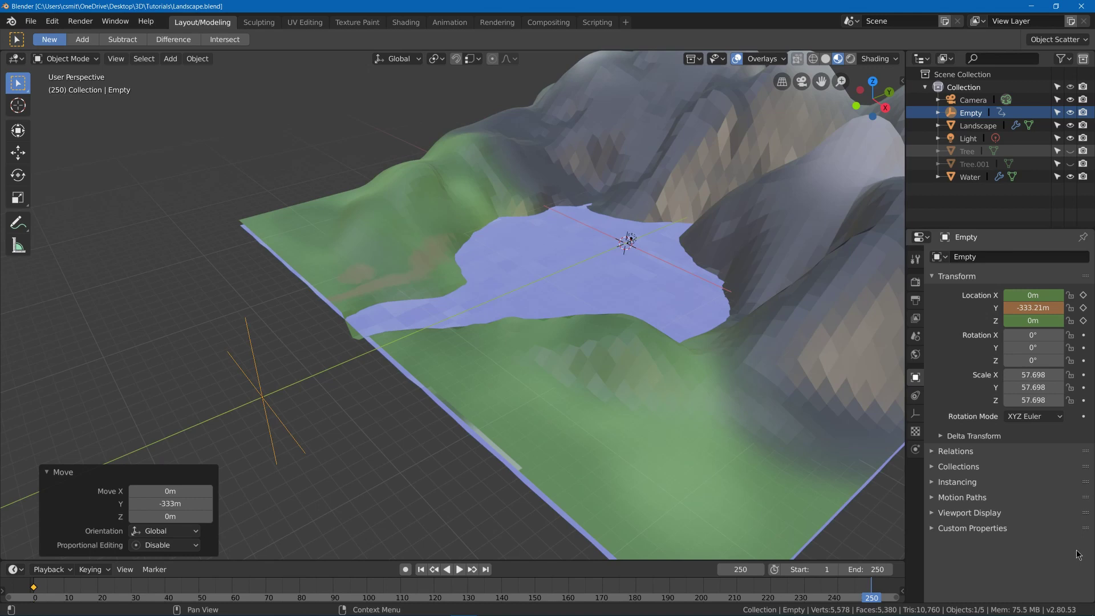
key(i)
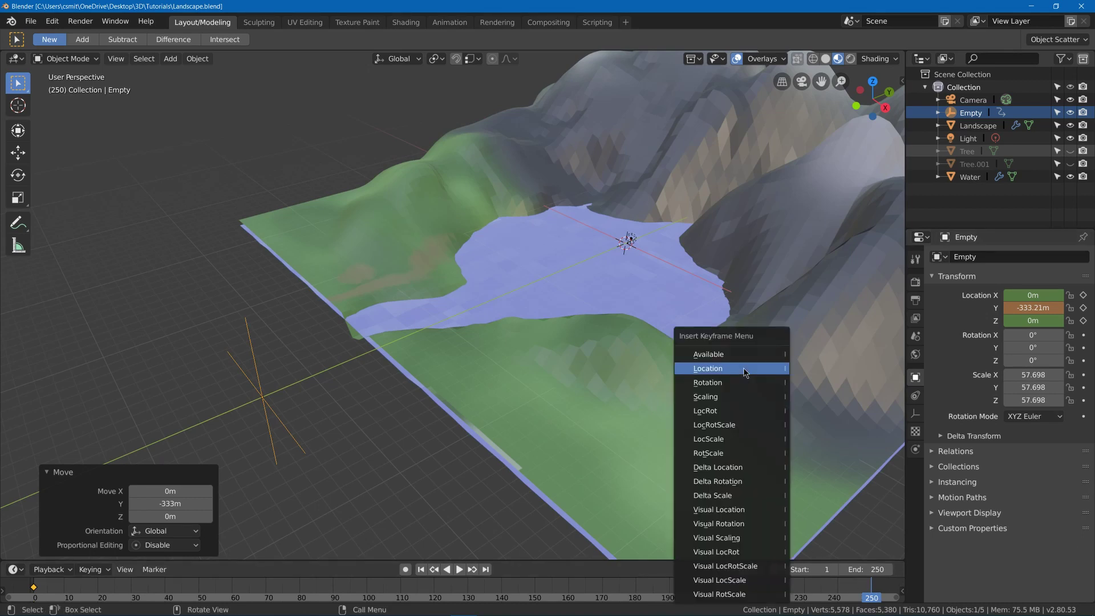
click(744, 367)
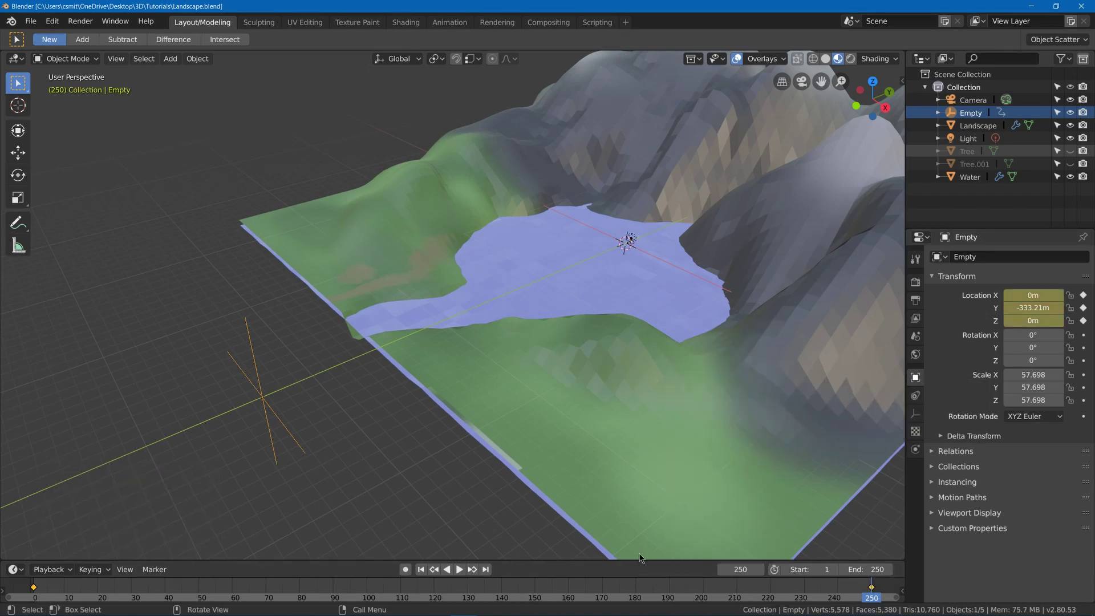
- Play the animation and watch the waves travel across the water from a low angle
key(space)
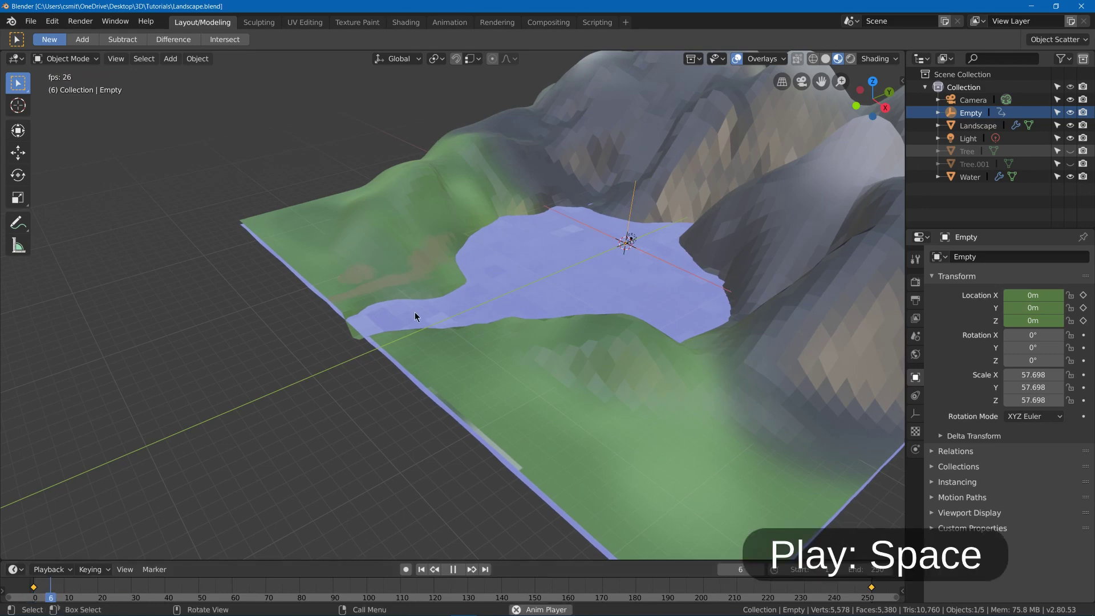
middle_drag(415, 312, 471, 278)
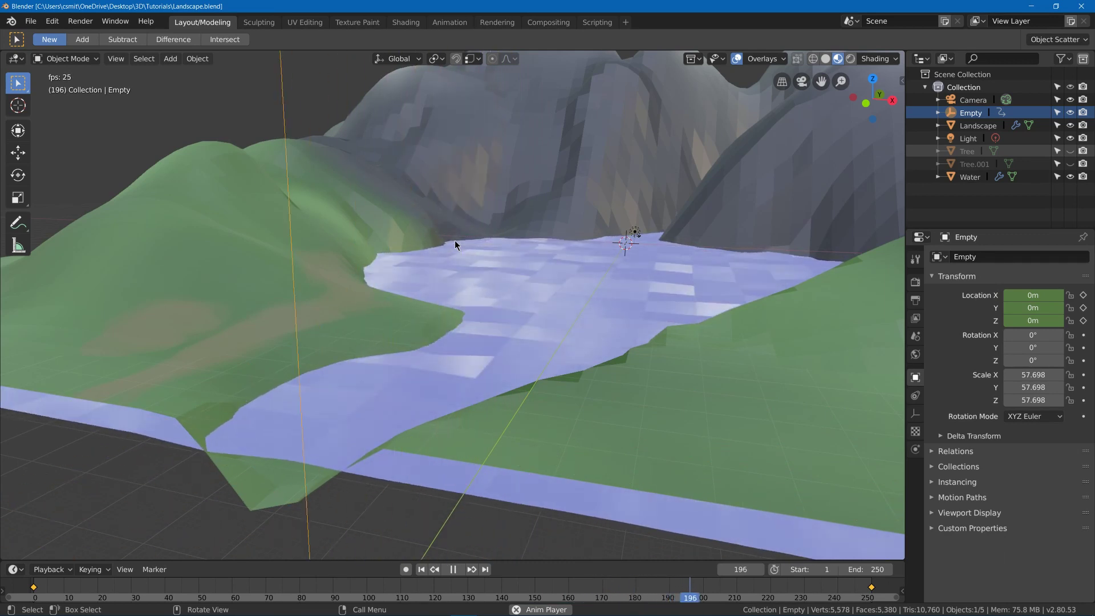
key(space)
- Move the empty's last location keyframe to about frame 416 and set the scene's end frame to 416
scroll(554, 582, down, 5)
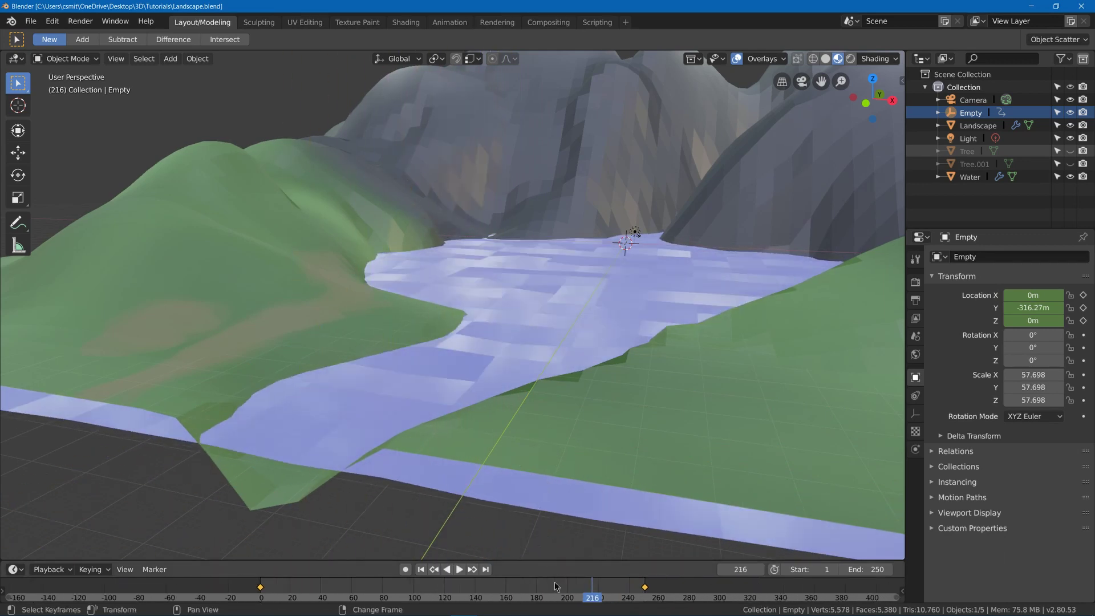
scroll(554, 583, down, 2)
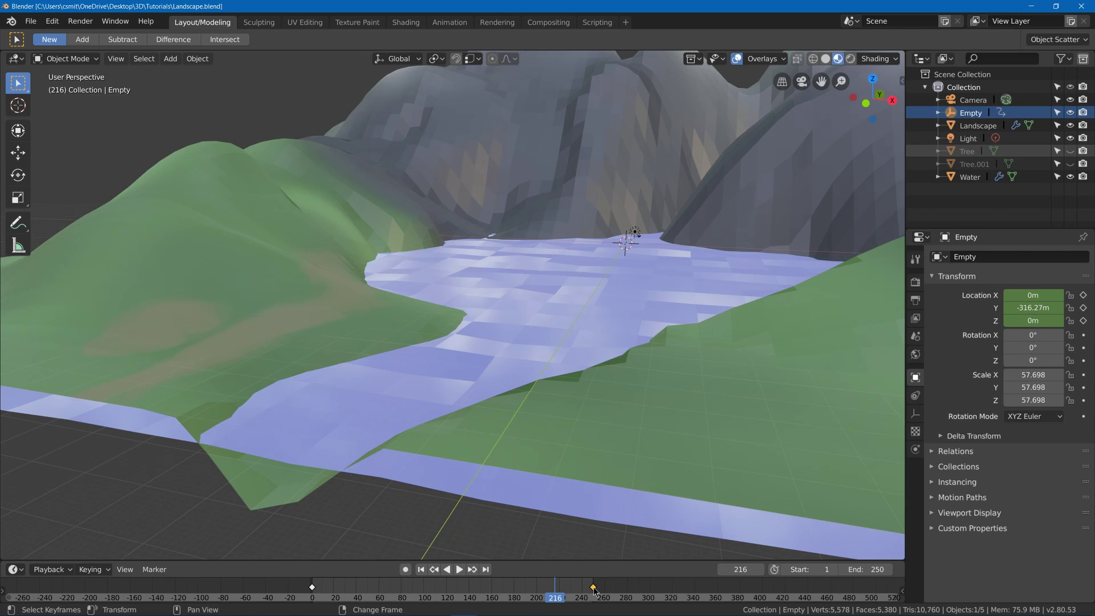
drag(593, 586, 778, 586)
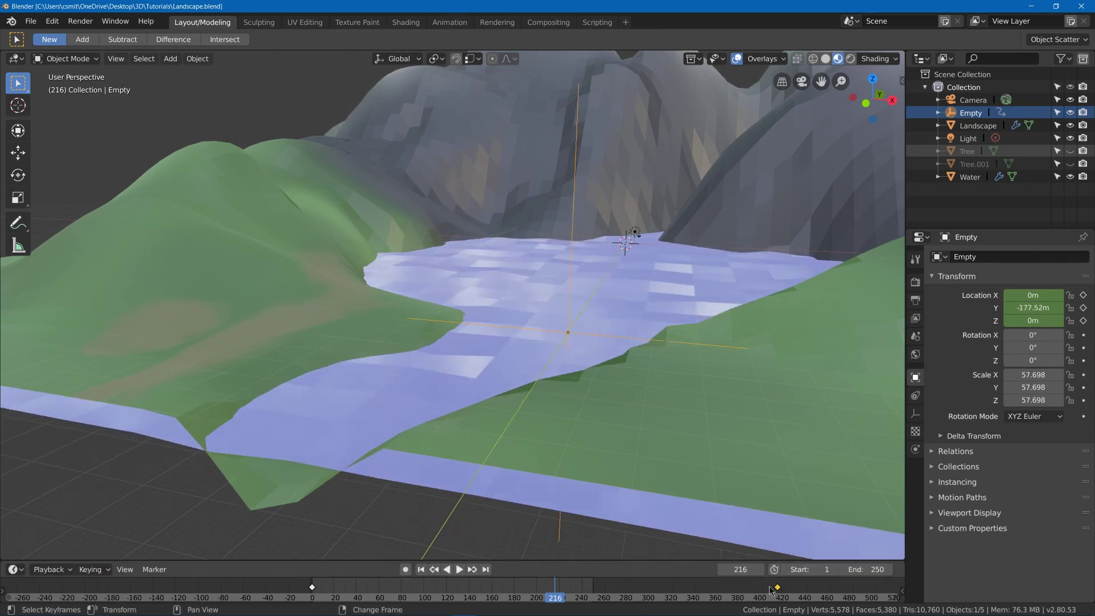
drag(867, 570, 1000, 570)
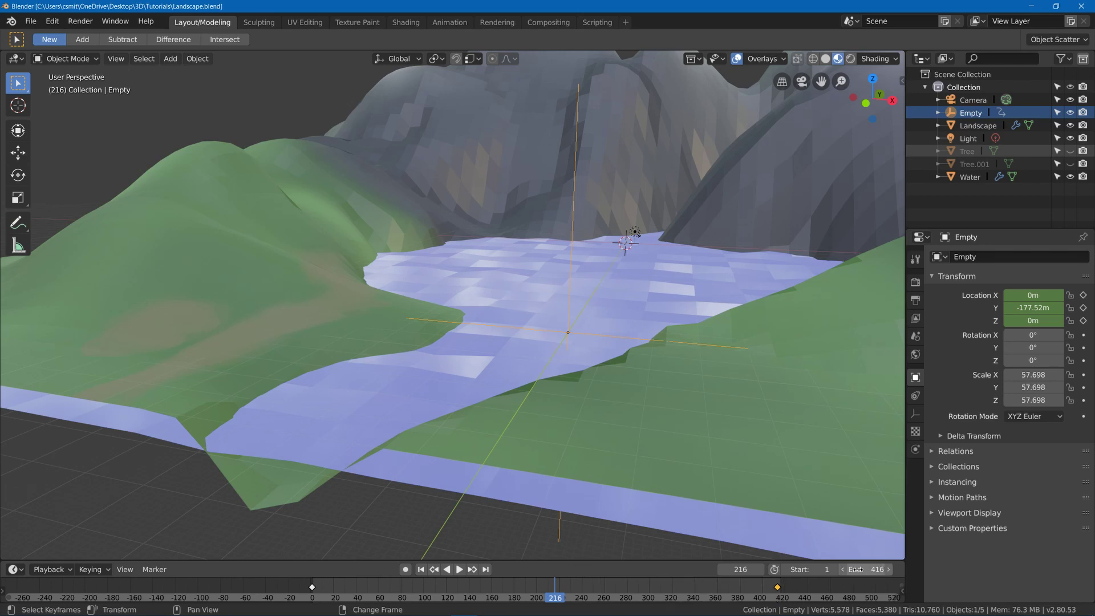
- Replay the slowed wave animation from the start and examine the water's movement
key(shift+Left)
key(space)
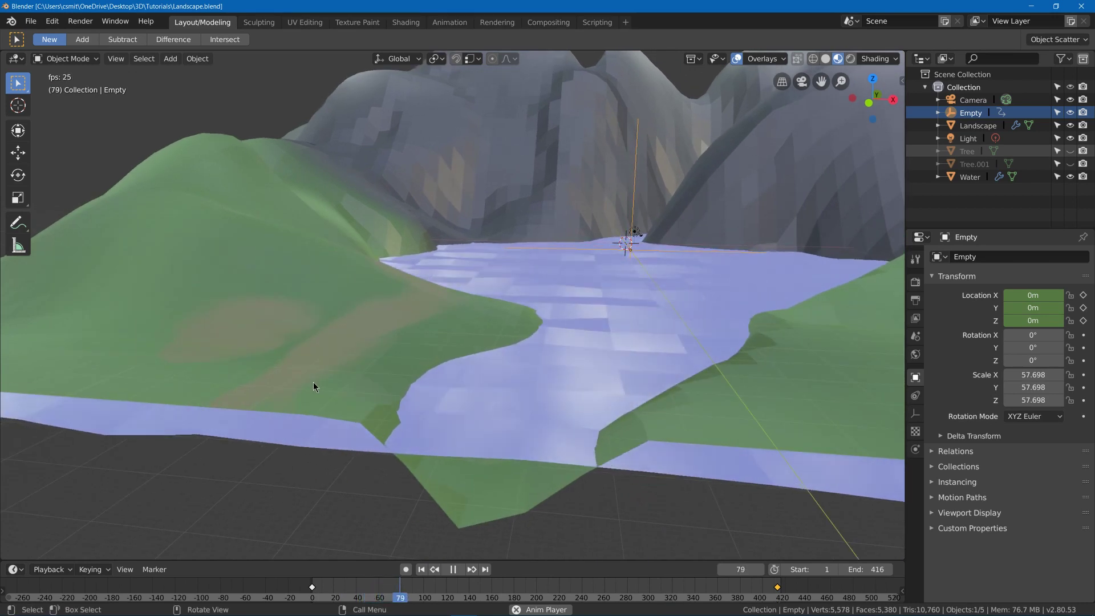
key(space)
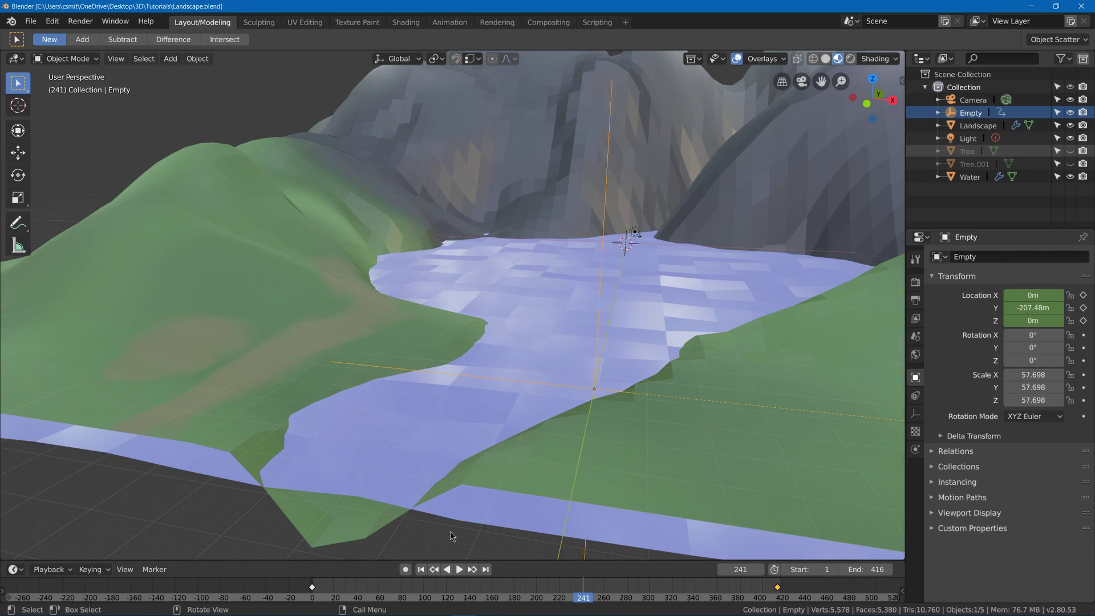
- In the Animation workspace, select both of the empty's location keyframes and set their interpolation mode to Linear
click(446, 26)
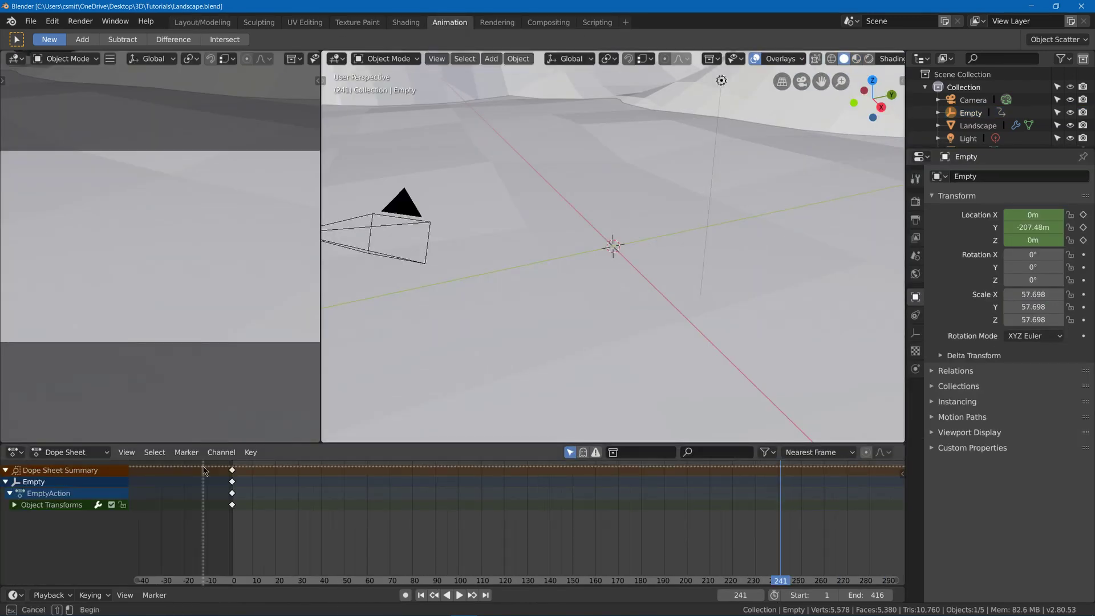
drag(203, 466, 267, 540)
scroll(435, 523, down, 5)
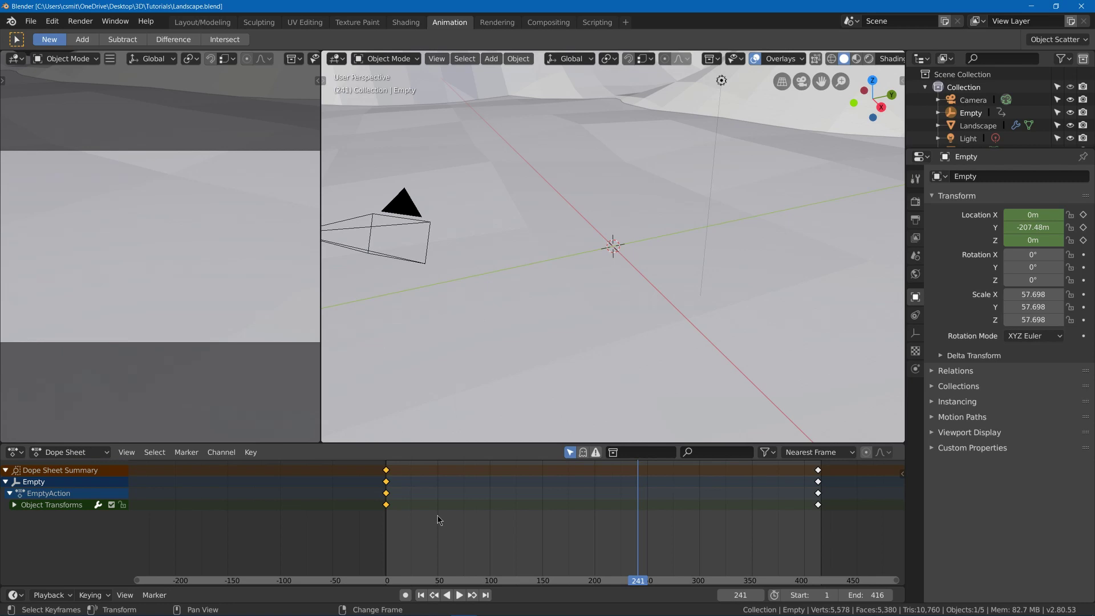
key(b)
drag(779, 545, 742, 466)
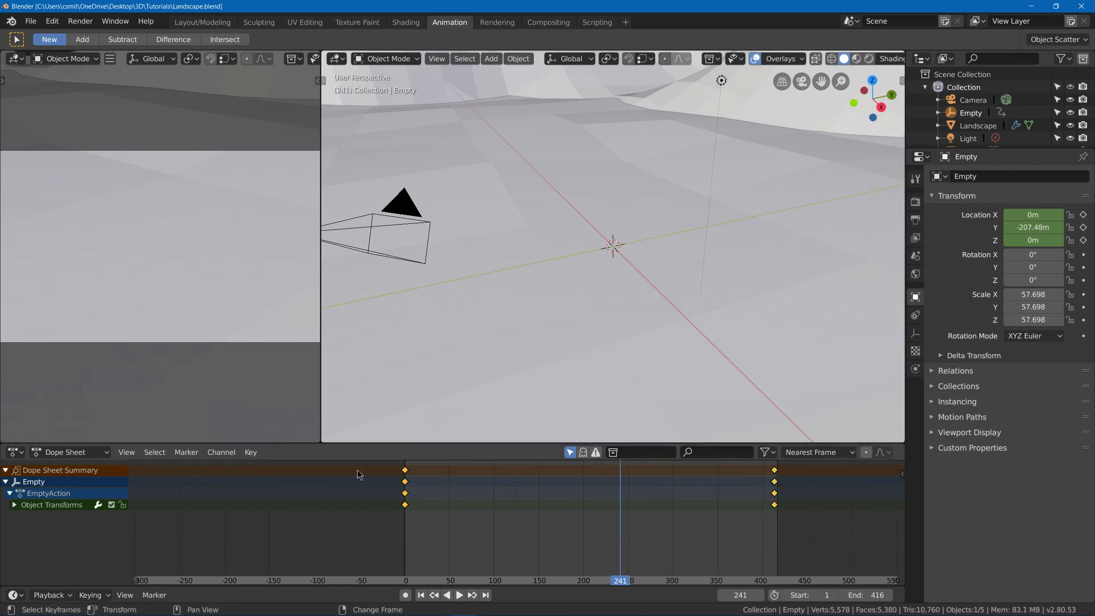
click(251, 452)
mouse_move(330, 267)
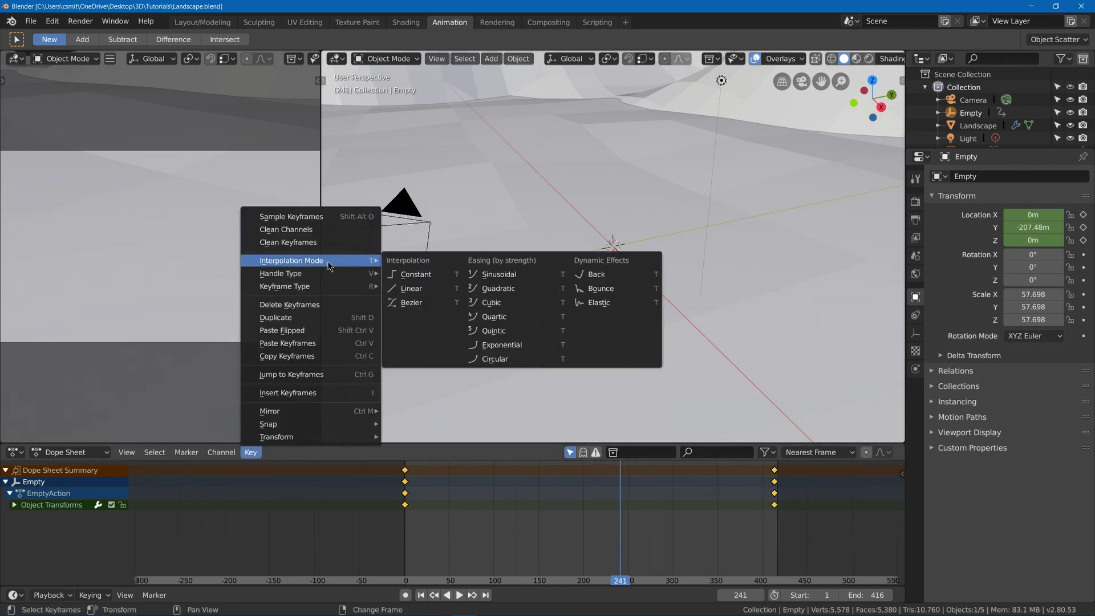
click(408, 288)
- Switch the Dope Sheet to the Graph Editor and expand the empty's Object Transforms to examine its location curves
key(Down)
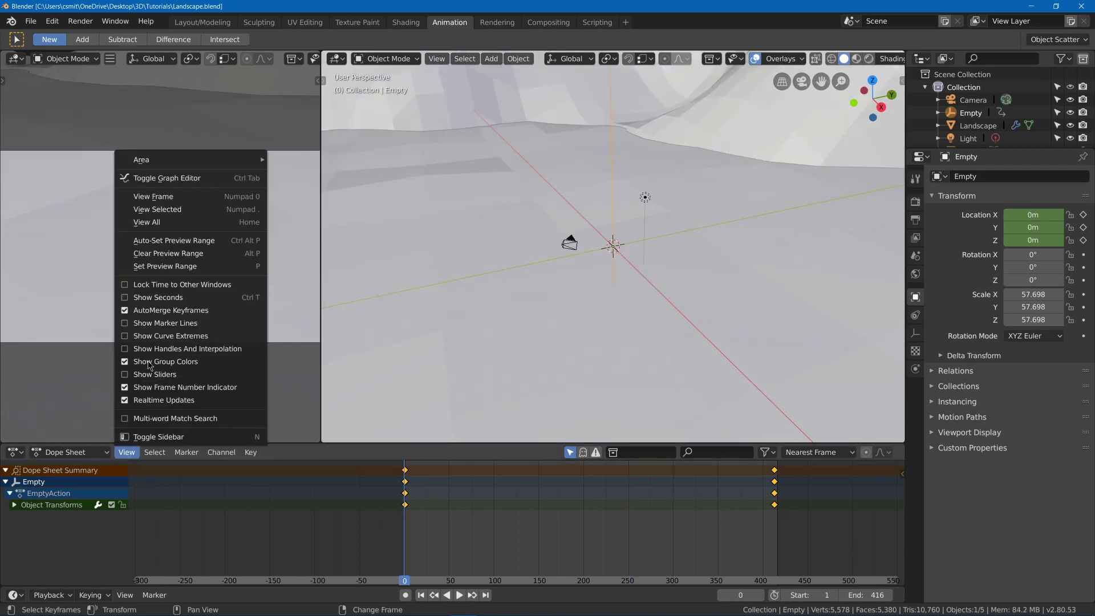
click(197, 177)
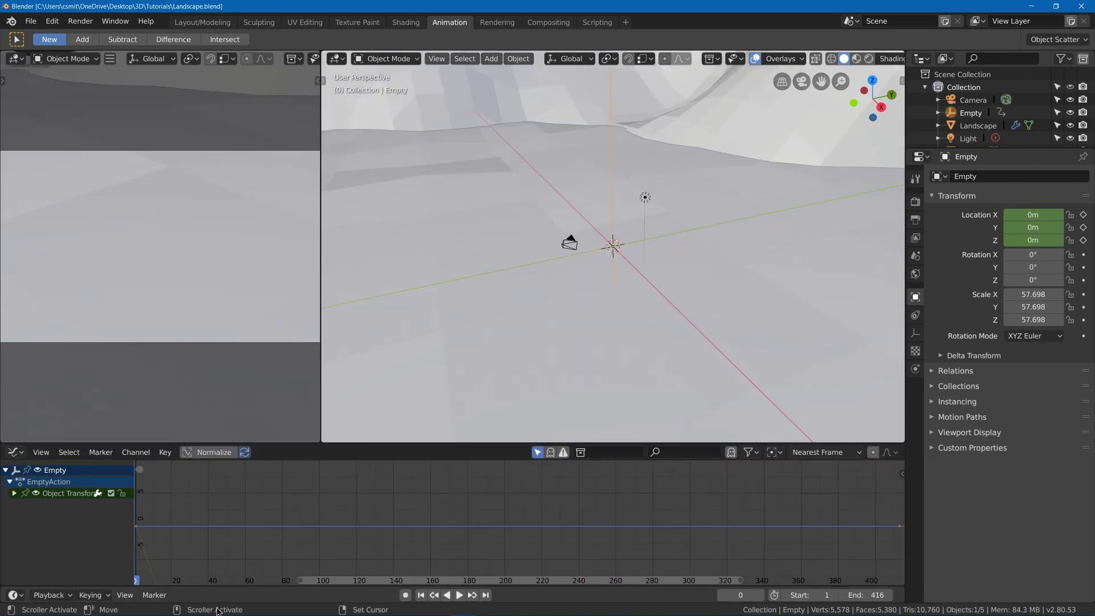
scroll(261, 505, down, 8)
middle_drag(310, 528, 228, 477)
scroll(228, 479, down, 10)
click(14, 493)
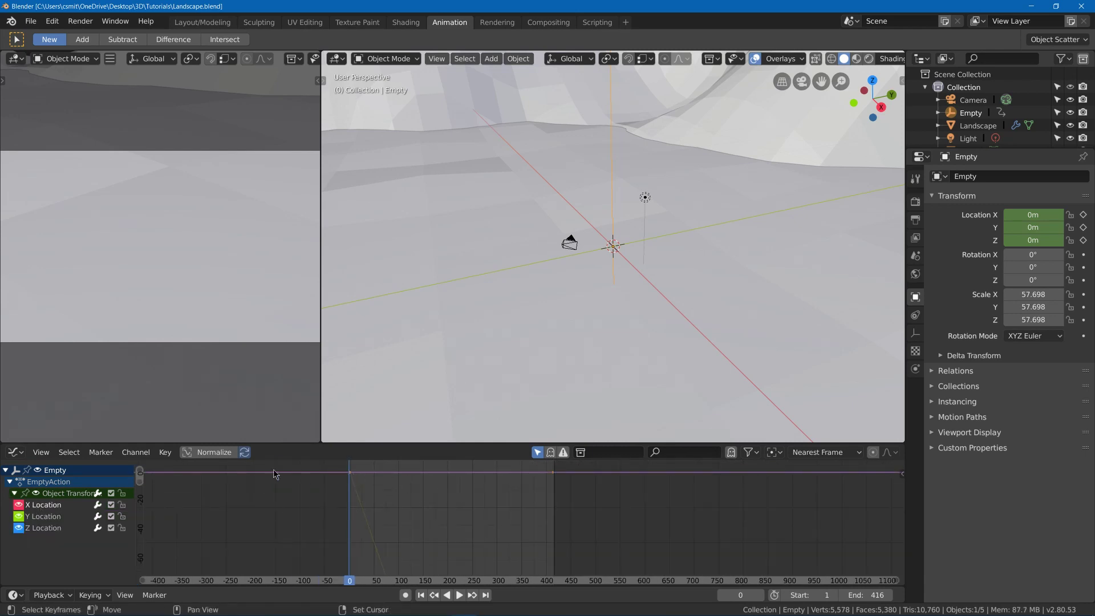
- Try Bezier interpolation on the empty's location keyframes, and undo it
click(166, 453)
mouse_move(221, 249)
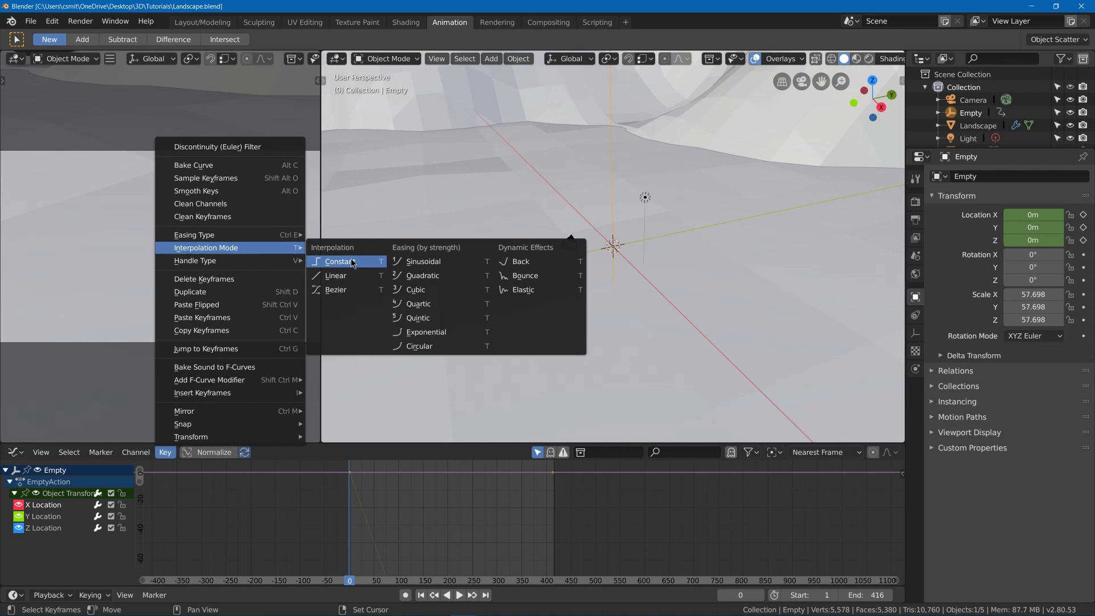
click(360, 295)
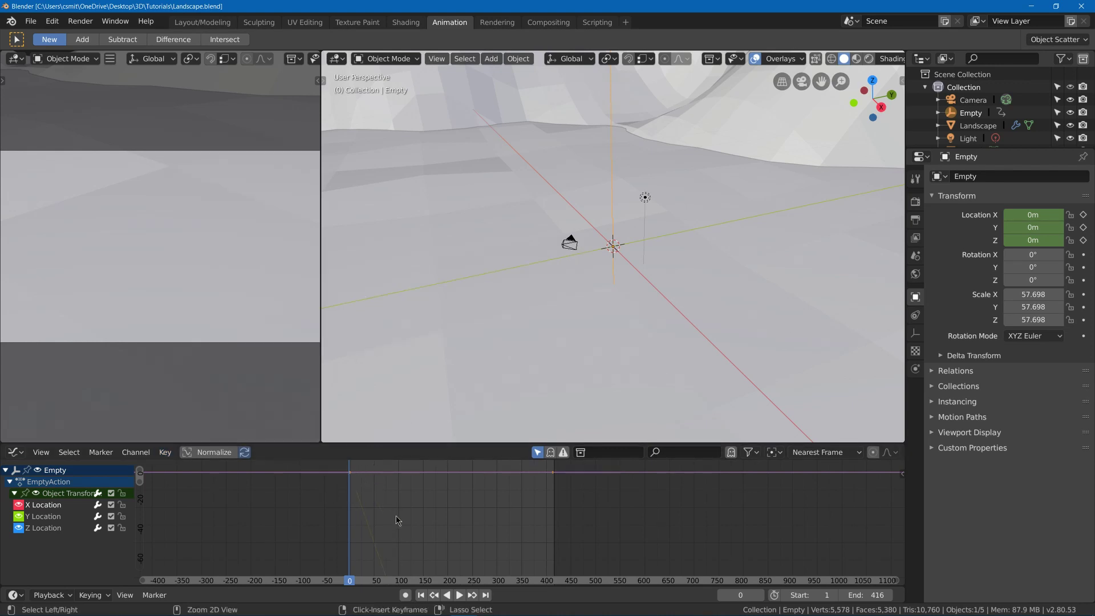
key(ctrl+z)
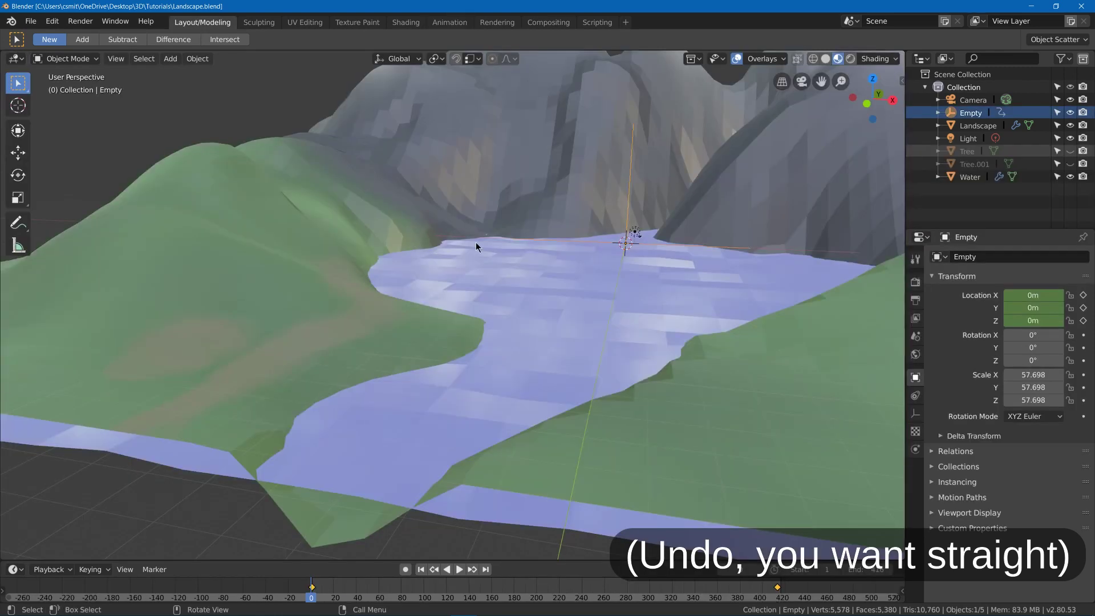
- Play the animation in the Layout workspace, select the water plane and show its modifier settings while examining the waves
key(space)
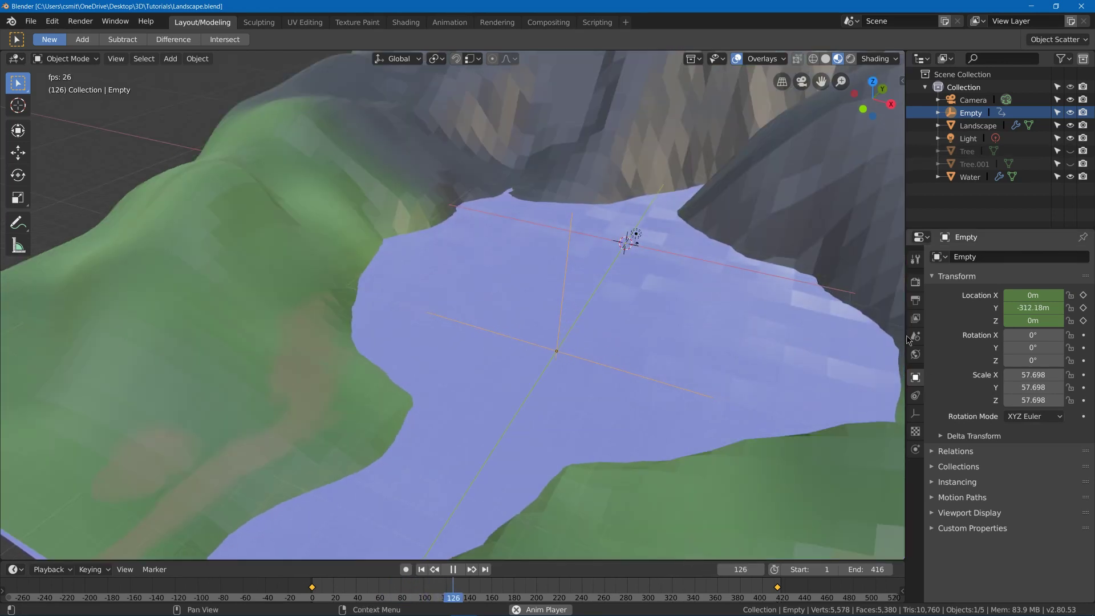
click(890, 408)
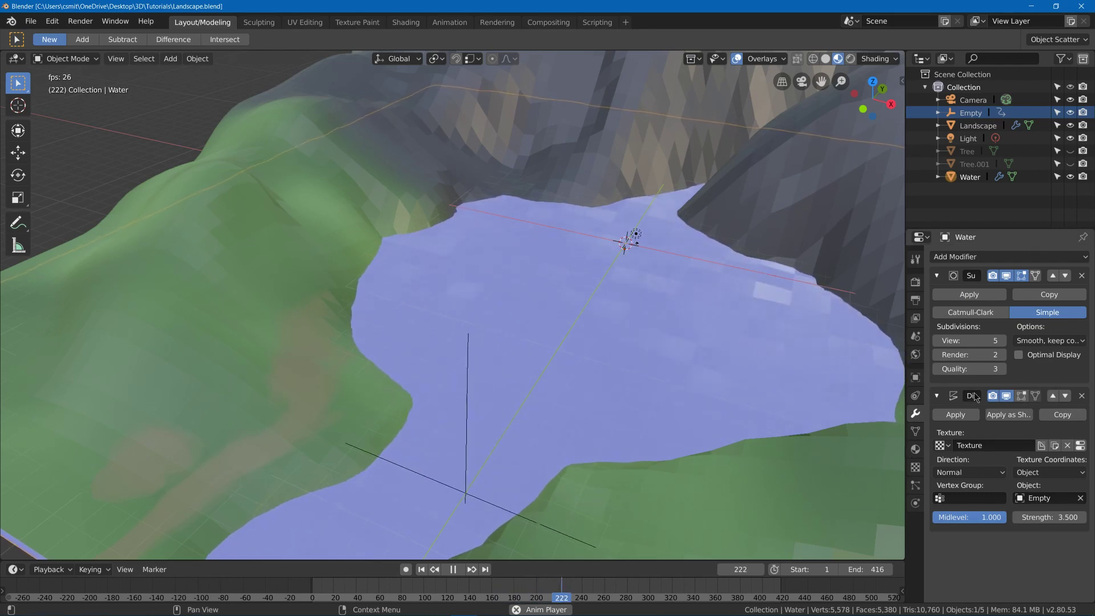
middle_drag(827, 342, 453, 256)
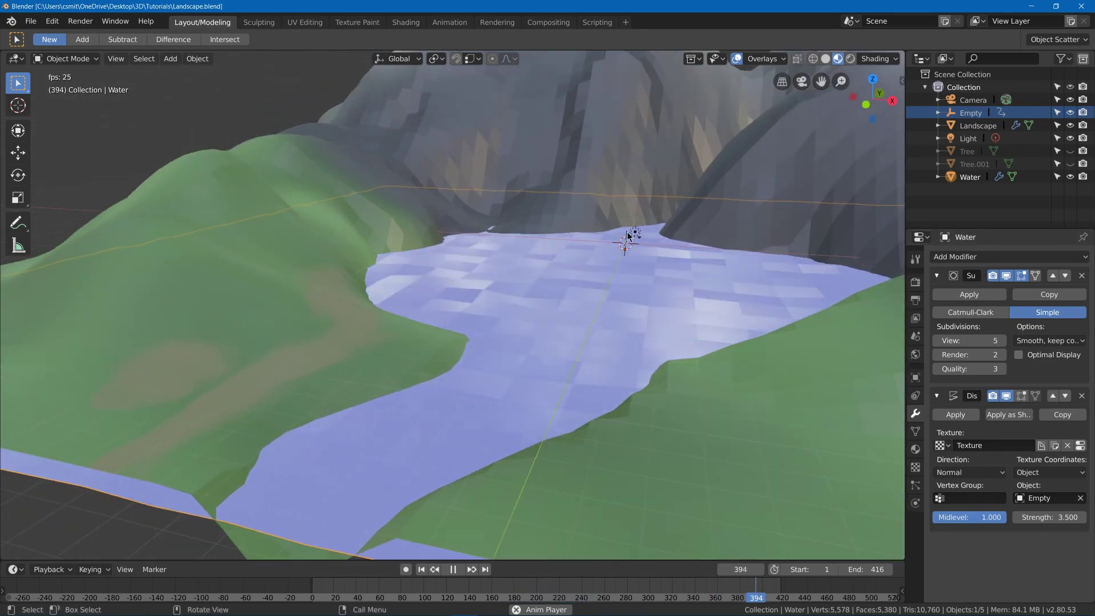